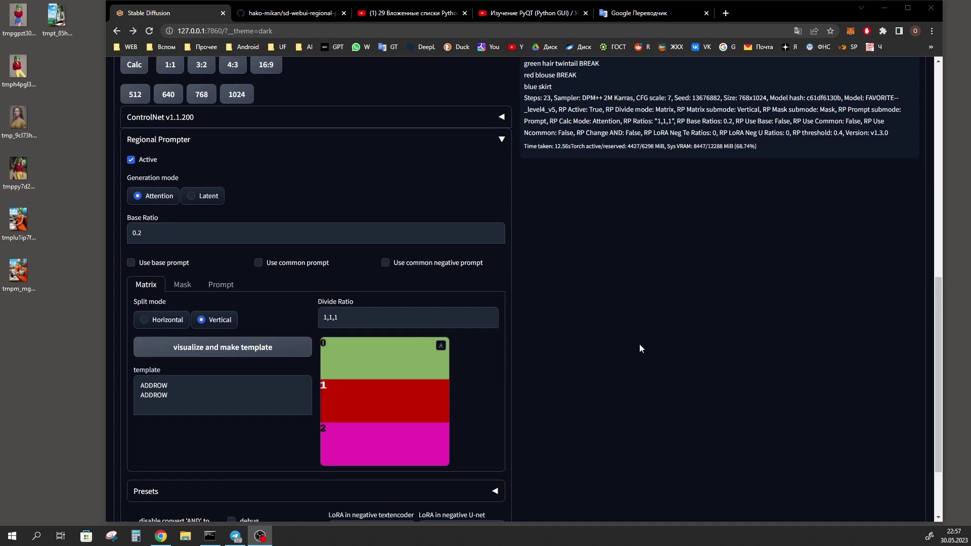
# - Load the list of available extensions with installed ones included and search it for "regio"
pyautogui.scroll(-1, 640, 348)
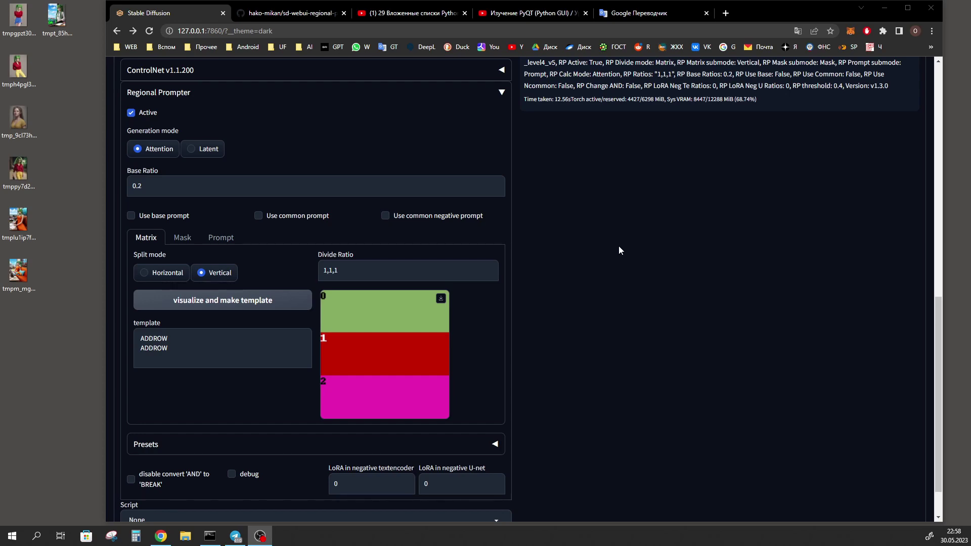
pyautogui.scroll(15, 632, 248)
pyautogui.click(873, 113)
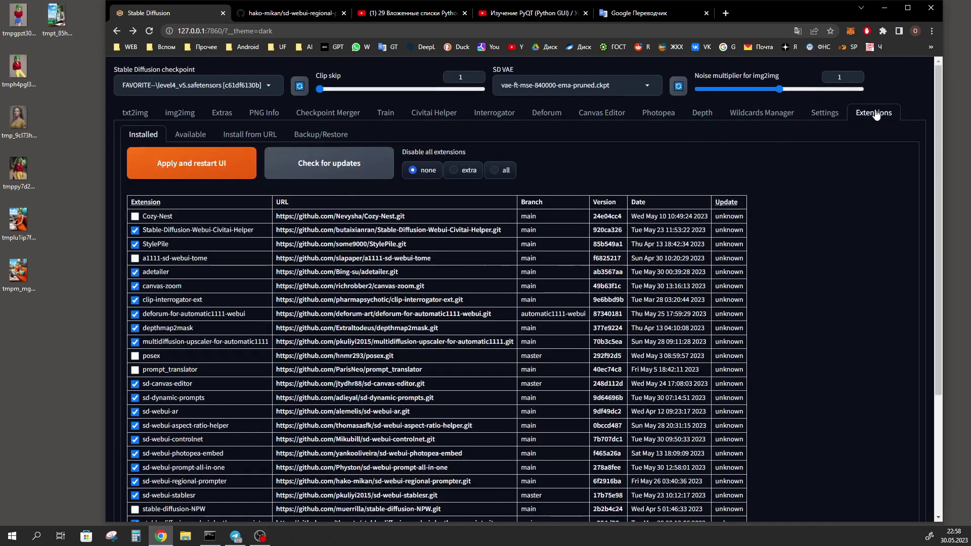
pyautogui.click(191, 134)
pyautogui.click(204, 169)
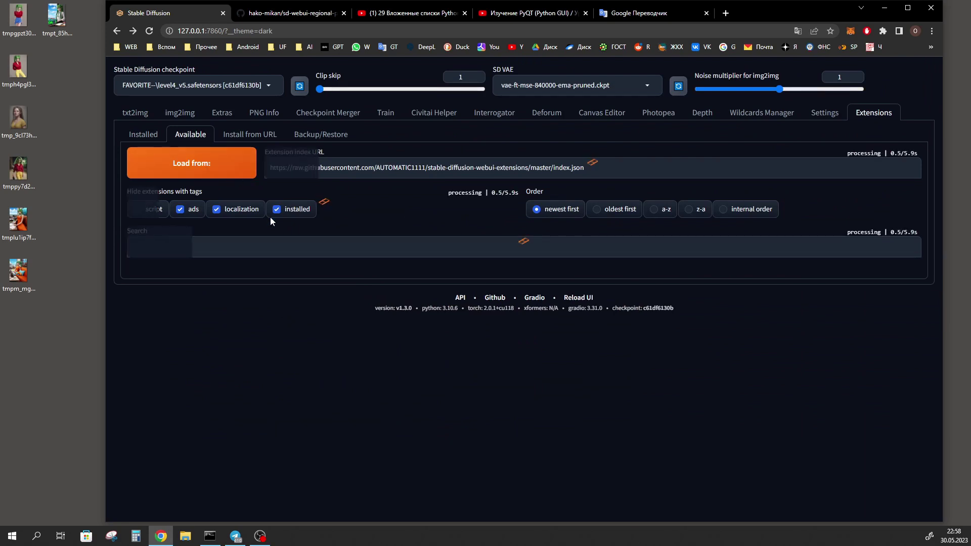
pyautogui.click(182, 286)
pyautogui.write('regio')
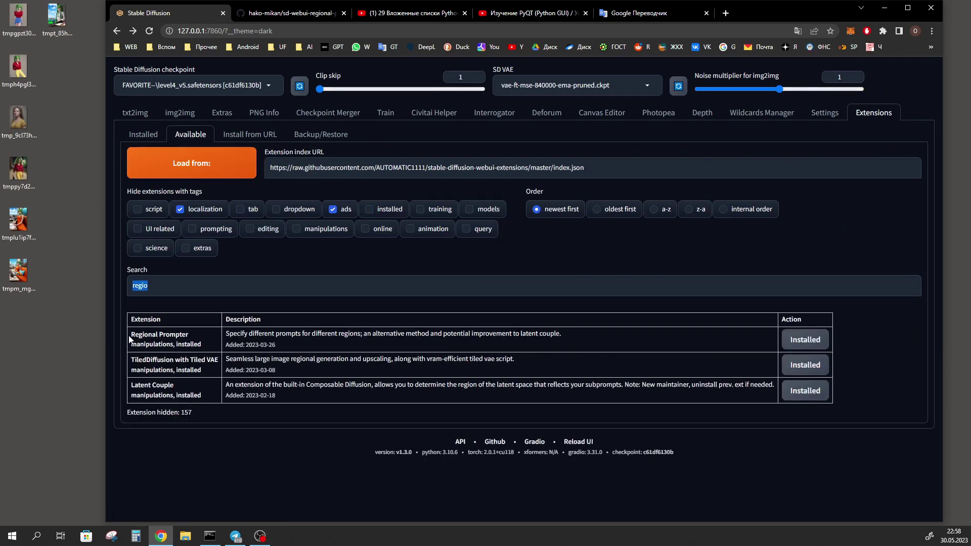
pyautogui.click(192, 340)
# - Find the sd-webui-regional-prompter entry in the list of installed extensions
pyautogui.click(146, 135)
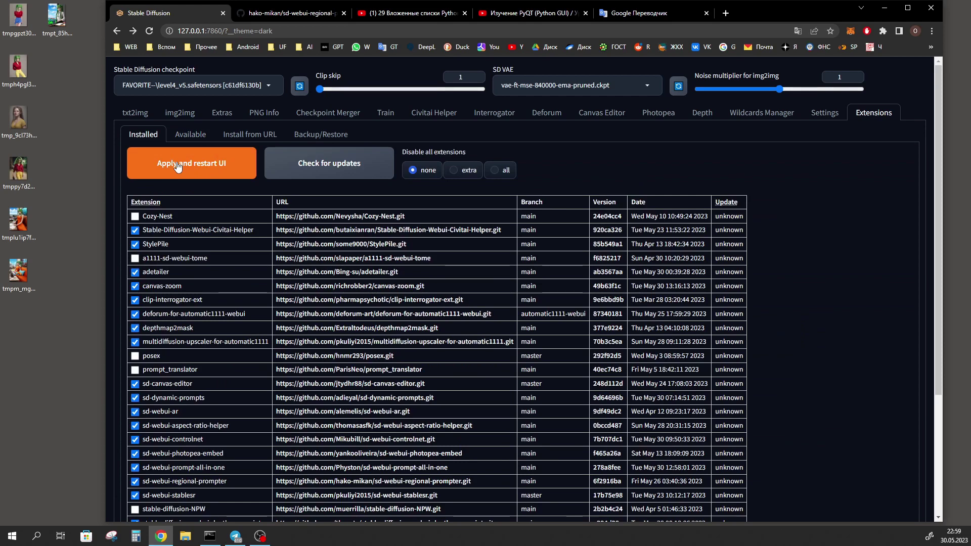
pyautogui.scroll(-5, 872, 127)
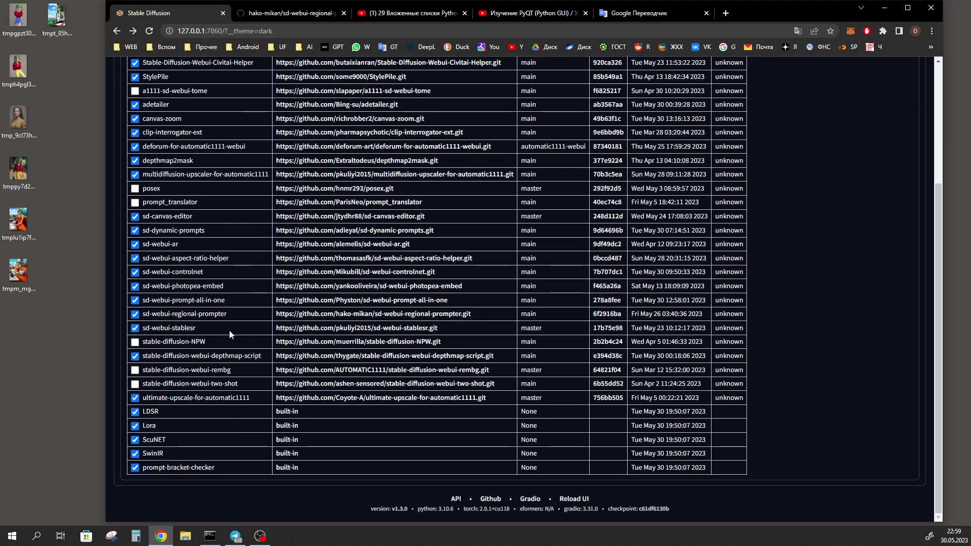
pyautogui.moveTo(165, 314); pyautogui.dragTo(230, 315)
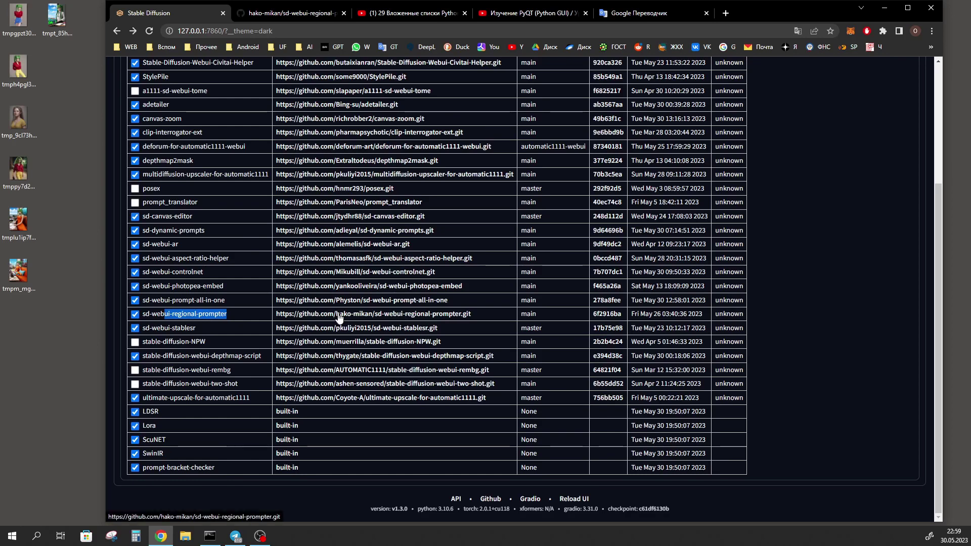
pyautogui.hotkey('ctrl', 'Tab')
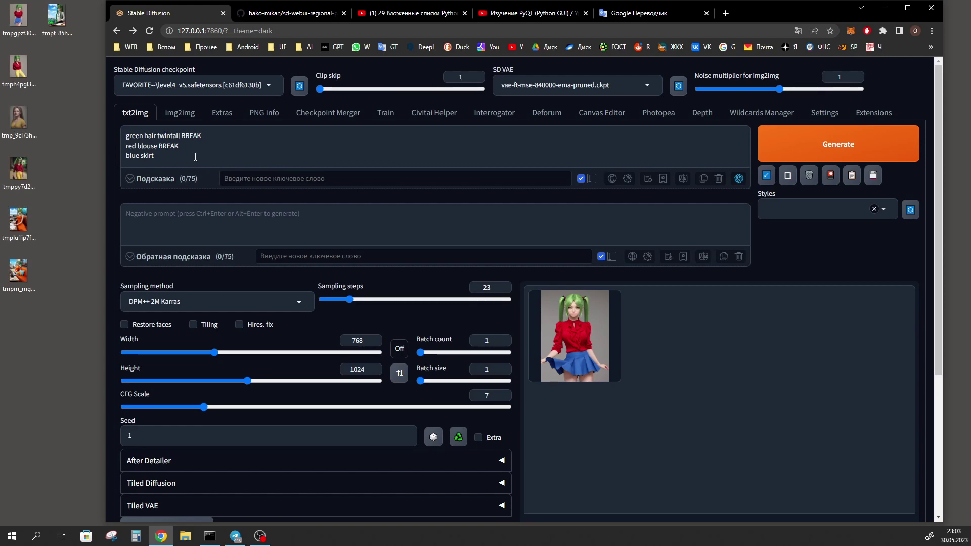
# - Expand the Regional Prompter settings on the txt2img page and examine the generation mode and base ratio options
pyautogui.scroll(-4, 203, 445)
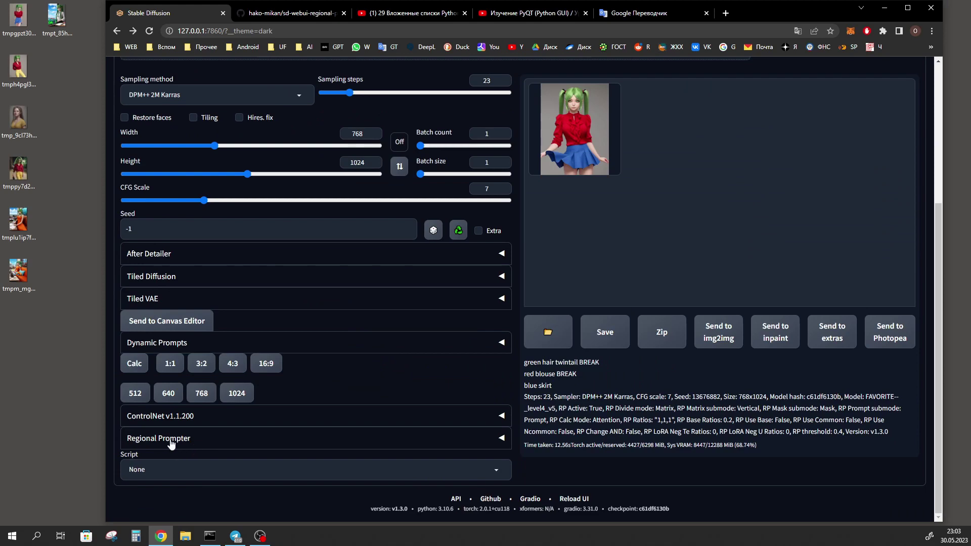
pyautogui.click(187, 441)
pyautogui.scroll(-4, 187, 441)
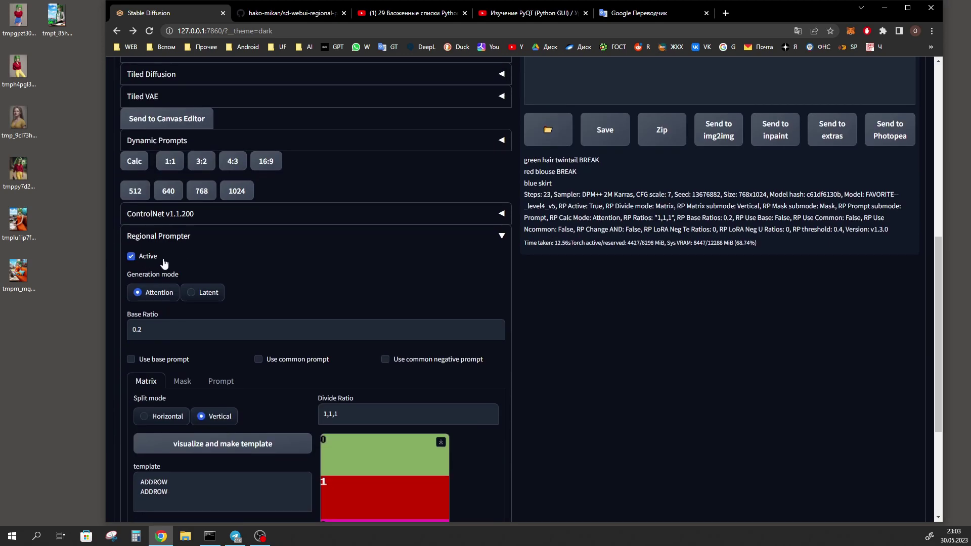
pyautogui.scroll(-2, 156, 262)
pyautogui.tripleClick(148, 175)
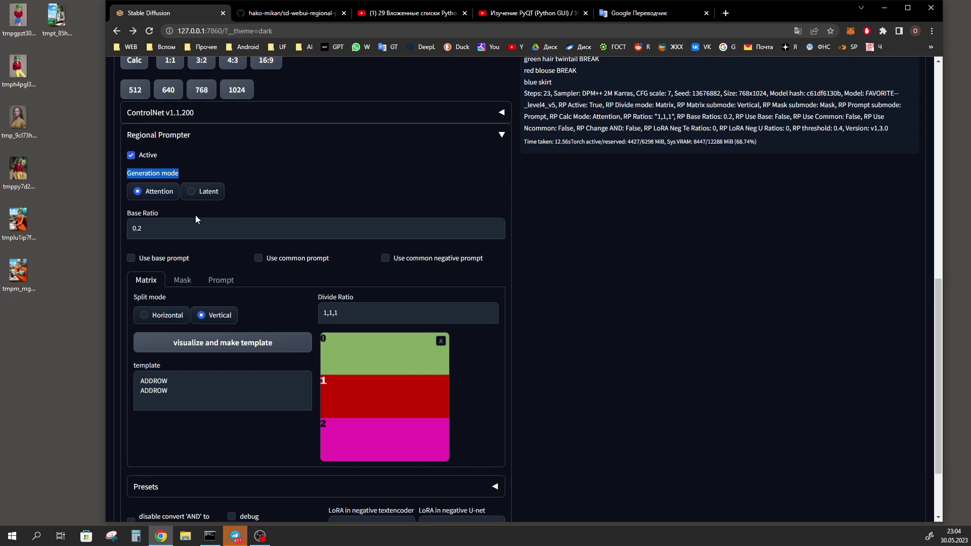
pyautogui.scroll(-1, 195, 219)
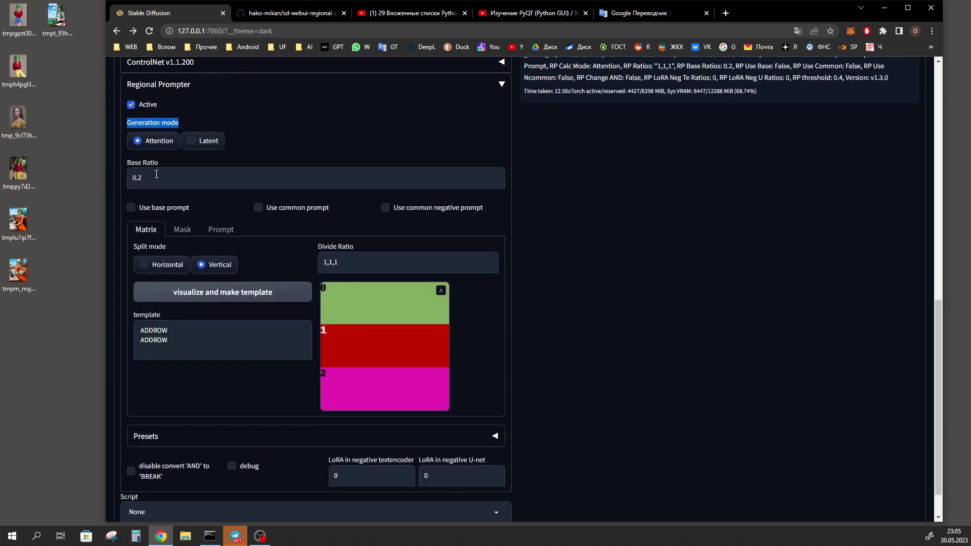
pyautogui.scroll(-1, 244, 175)
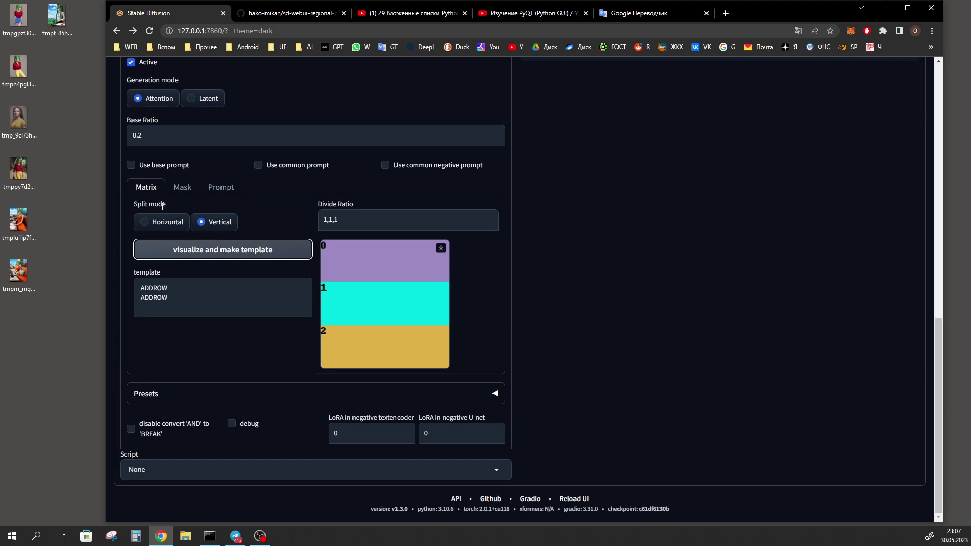
# - Select the Vertical split mode in the Regional Prompter matrix and generate its region template
pyautogui.click(219, 225)
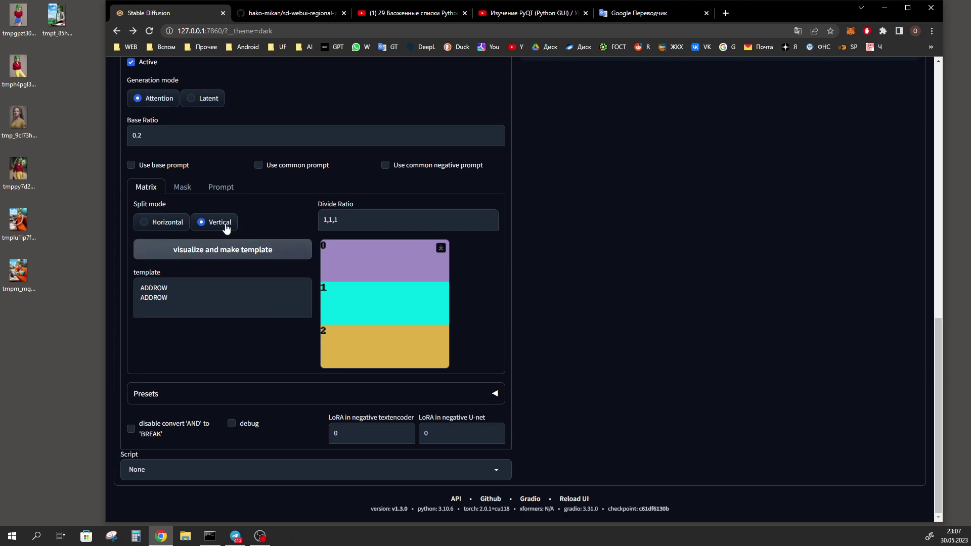
pyautogui.click(243, 255)
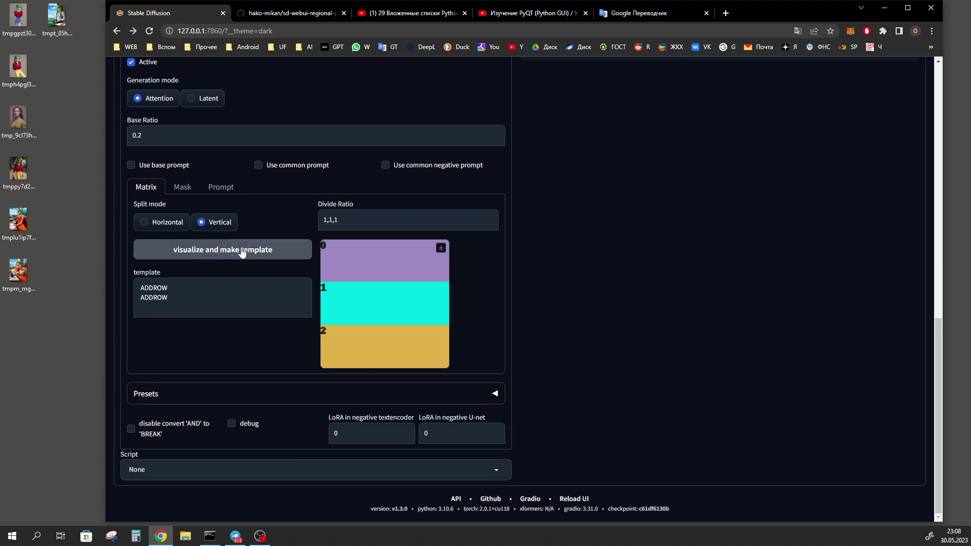
pyautogui.click(251, 255)
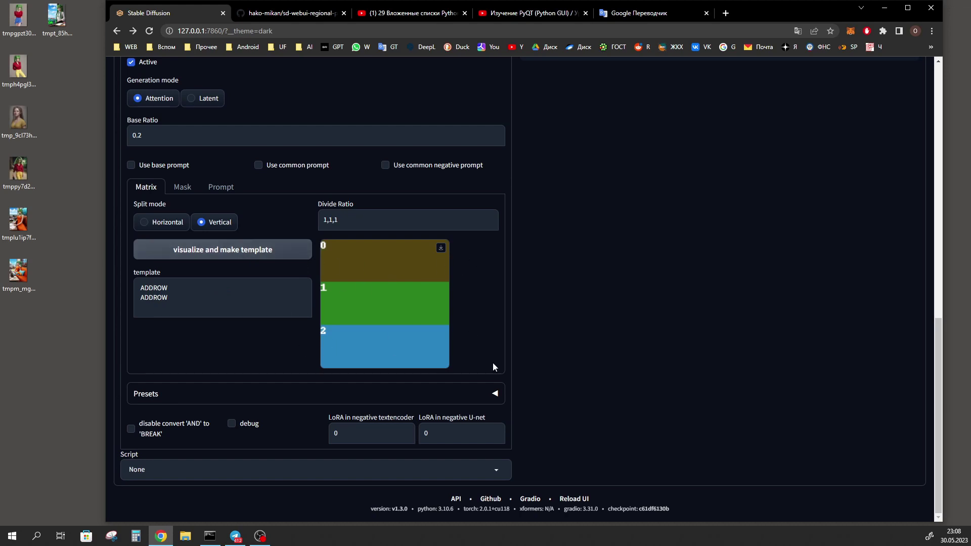
# - Switch the matrix split mode to Horizontal and regenerate the region template
pyautogui.click(166, 222)
pyautogui.click(231, 253)
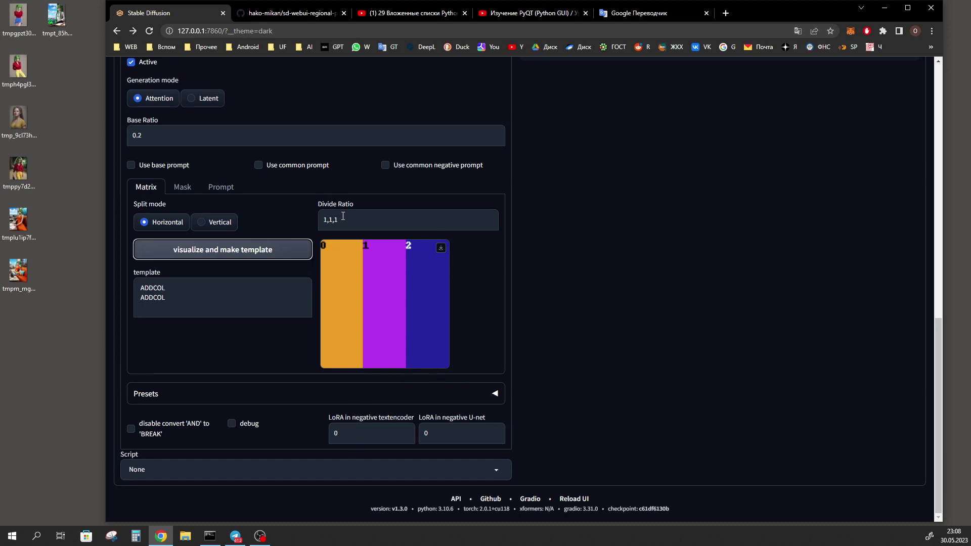
# - Change the divide ratio to 2,1,1 and regenerate the region template
pyautogui.click(324, 220)
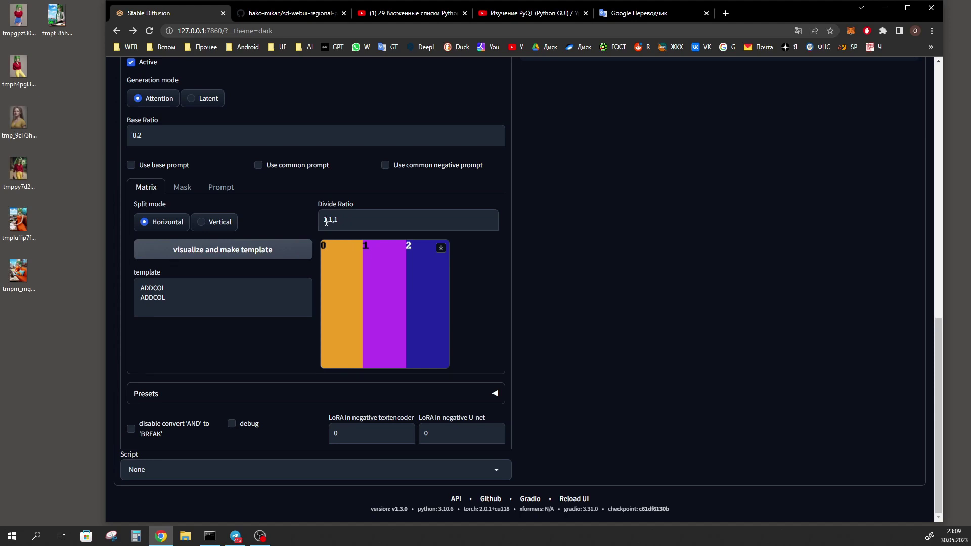
pyautogui.doubleClick(326, 221)
pyautogui.press('Right')
pyautogui.press('BackSpace')
pyautogui.write('2')
pyautogui.moveTo(327, 221); pyautogui.dragTo(324, 221)
pyautogui.click(329, 221)
pyautogui.moveTo(339, 221); pyautogui.dragTo(334, 221)
pyautogui.click(231, 257)
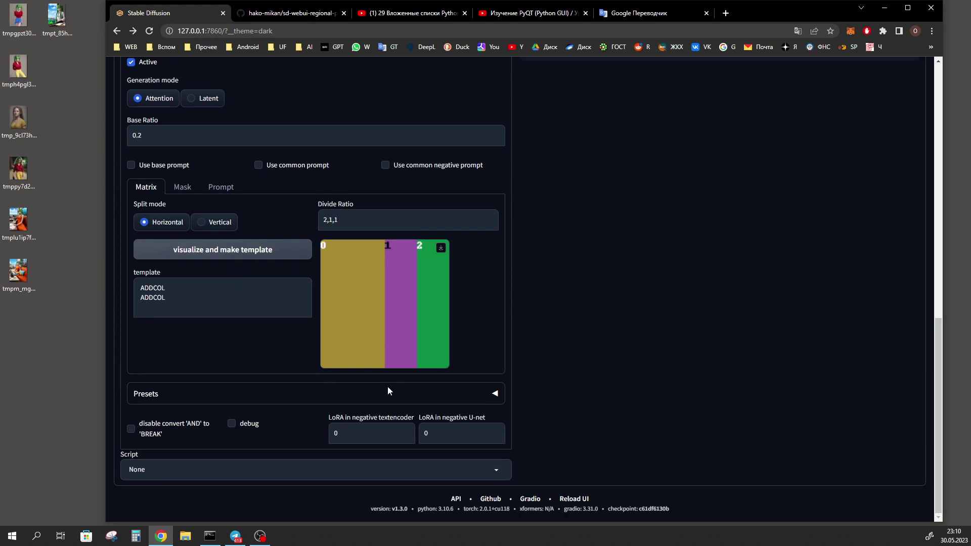
# - Change the divide ratio to 0.5,1,1 and regenerate the region template
pyautogui.click(327, 223)
pyautogui.press('BackSpace')
pyautogui.write('0.5')
pyautogui.moveTo(333, 222); pyautogui.dragTo(318, 222)
pyautogui.click(236, 254)
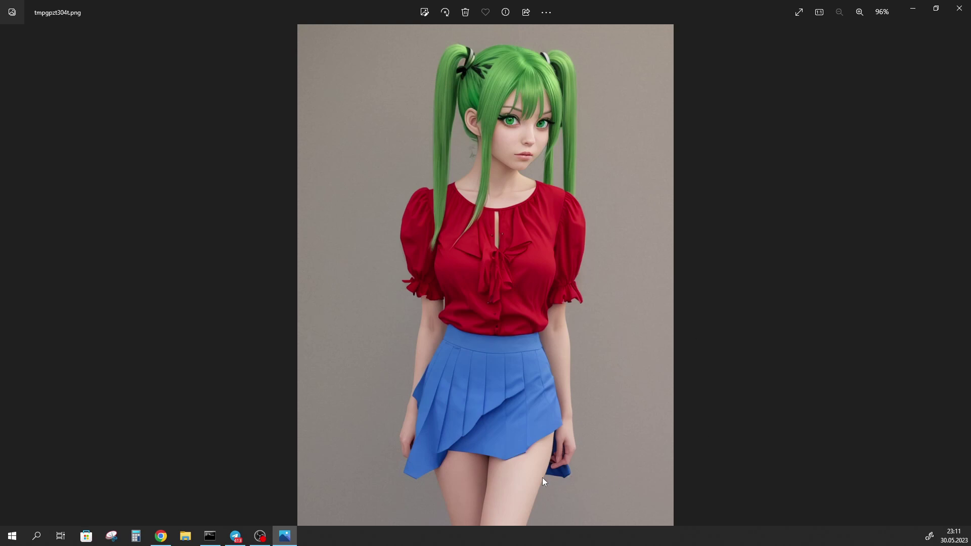
# - Close the example image and regenerate the region template with a Vertical split and a divide ratio of 1,1,1
pyautogui.hotkey('alt', 'F4')
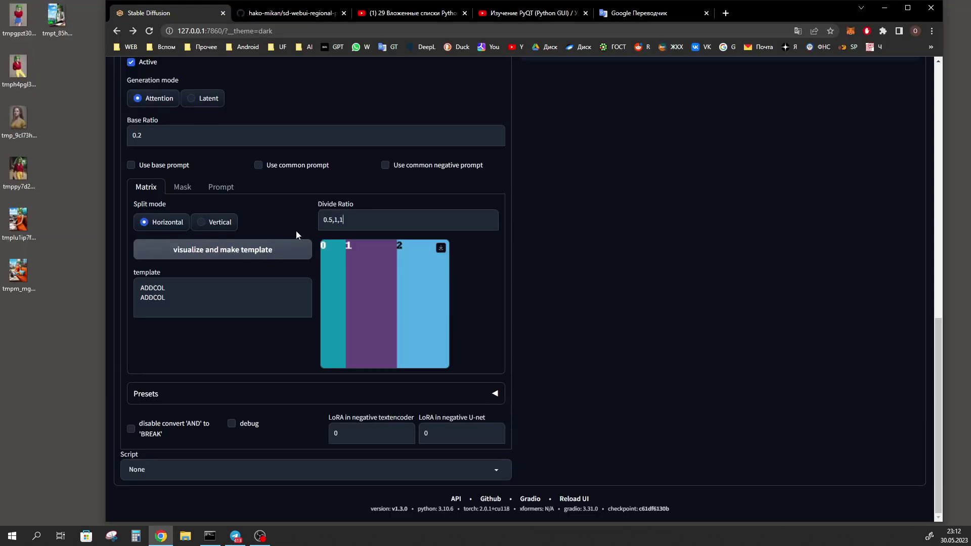
pyautogui.click(219, 223)
pyautogui.moveTo(333, 220); pyautogui.dragTo(316, 222)
pyautogui.write('1')
pyautogui.click(215, 252)
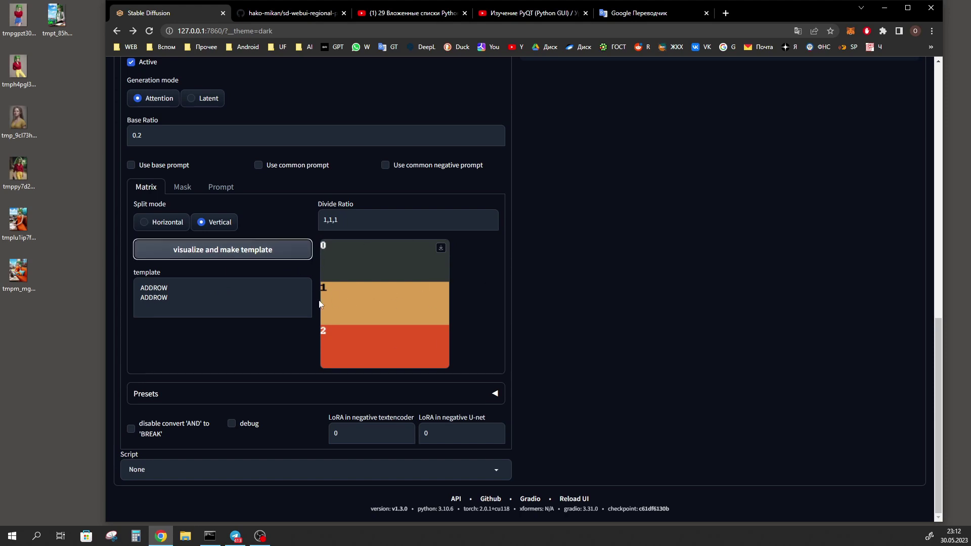
pyautogui.moveTo(171, 299); pyautogui.dragTo(125, 284)
pyautogui.click(176, 314)
pyautogui.write('kjd')
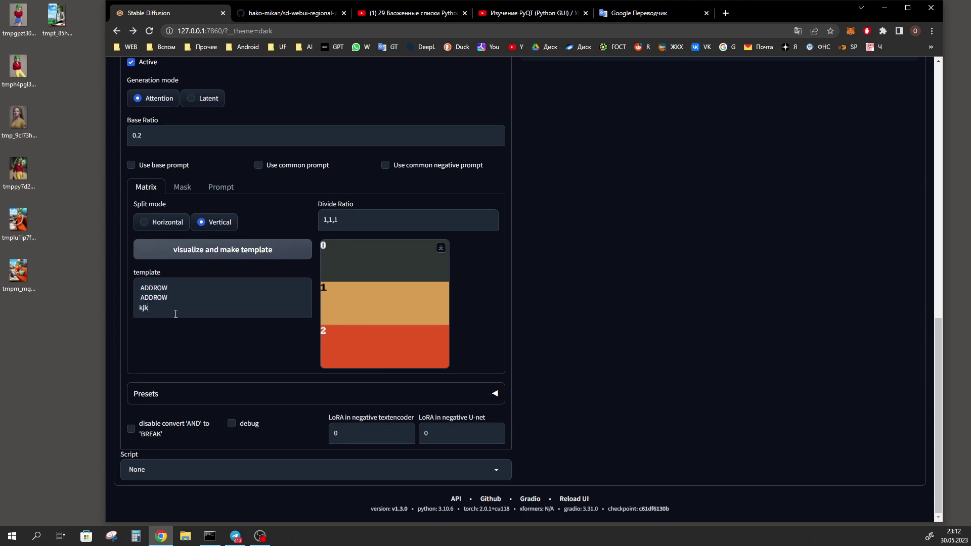
pyautogui.press('BackSpace')
pyautogui.press('BackSpace')
pyautogui.press('BackSpace')
# - Cut the "red blouse BREAK" and "blue skirt" lines from the prompt and paste them back in
pyautogui.scroll(5, 359, 351)
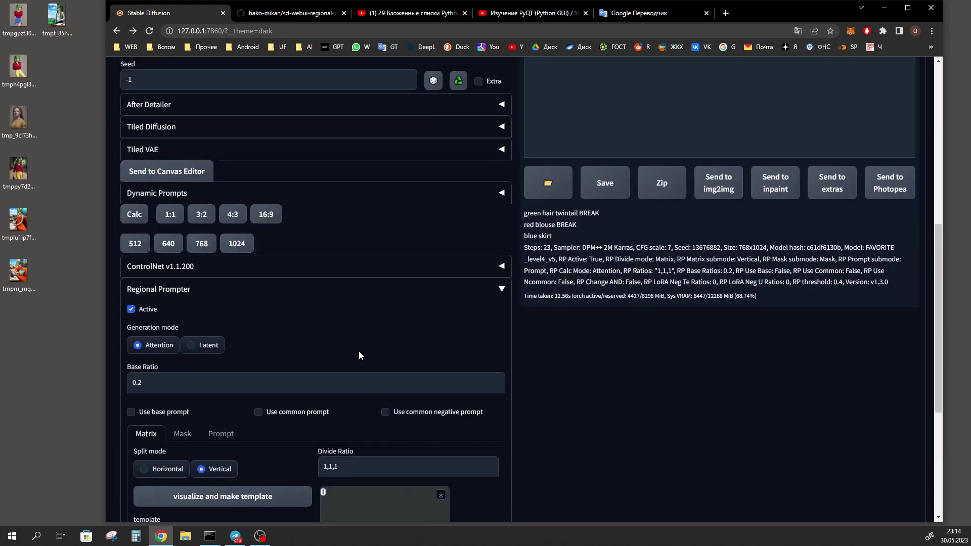
pyautogui.scroll(8, 359, 355)
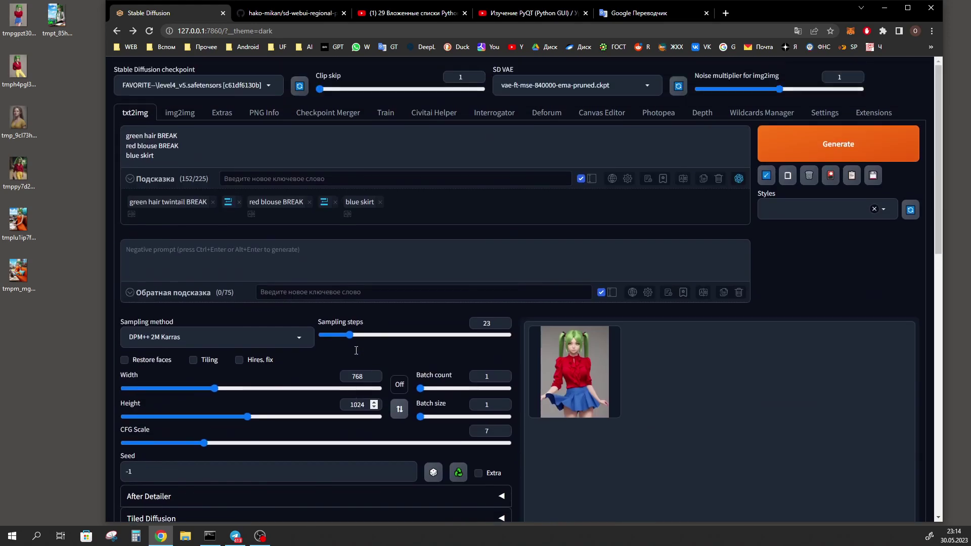
pyautogui.click(162, 135)
pyautogui.moveTo(177, 136); pyautogui.dragTo(158, 136)
pyautogui.moveTo(155, 156); pyautogui.dragTo(127, 146)
pyautogui.rightClick(137, 145)
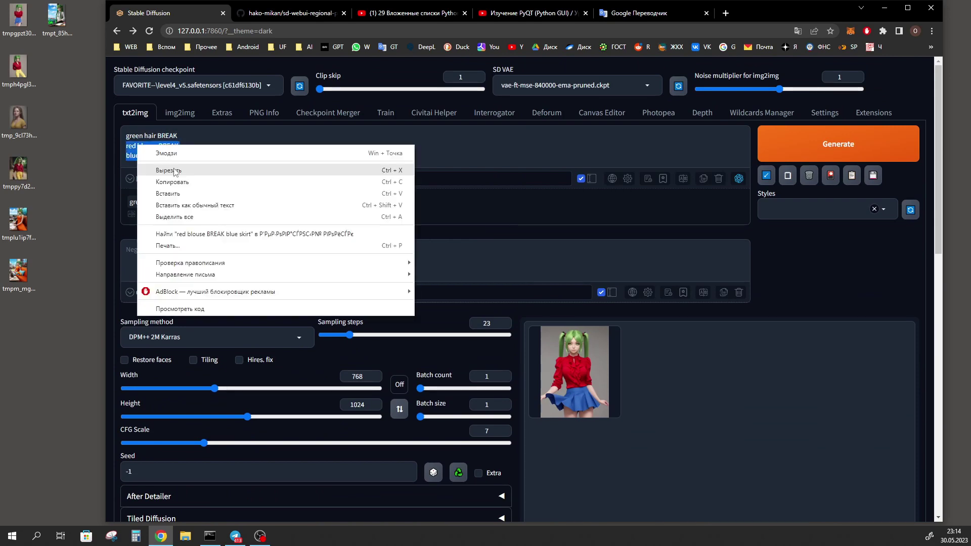
pyautogui.click(168, 170)
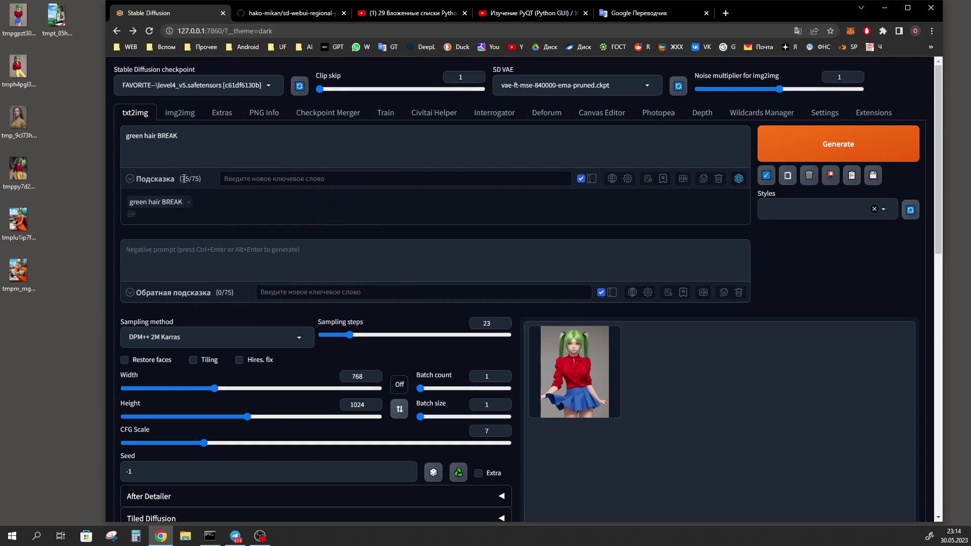
pyautogui.hotkey('ctrl', 'v')
# - Examine the prompt's three BREAK-separated parts and compare them with the regions in the Regional Prompter template
pyautogui.click(176, 147)
pyautogui.moveTo(176, 147); pyautogui.dragTo(158, 147)
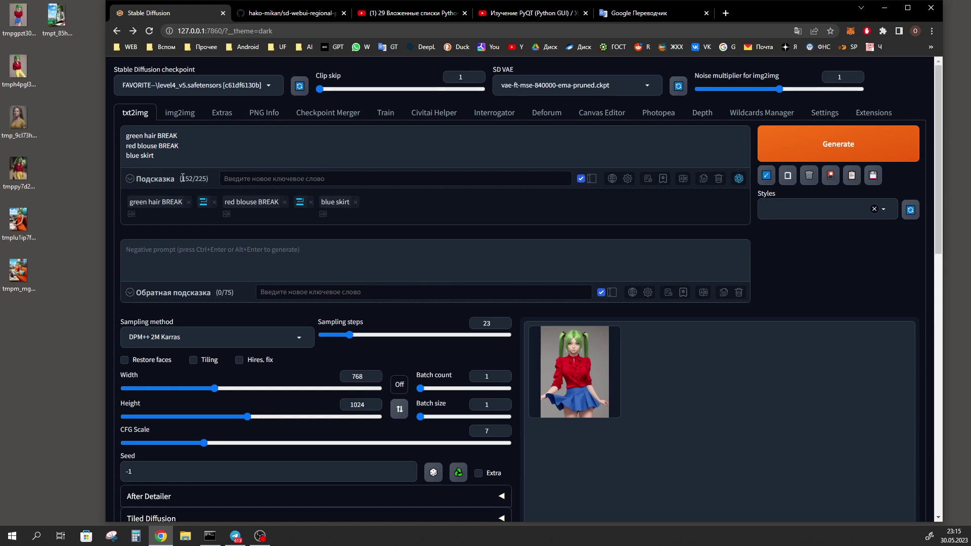
pyautogui.tripleClick(178, 162)
pyautogui.doubleClick(170, 136)
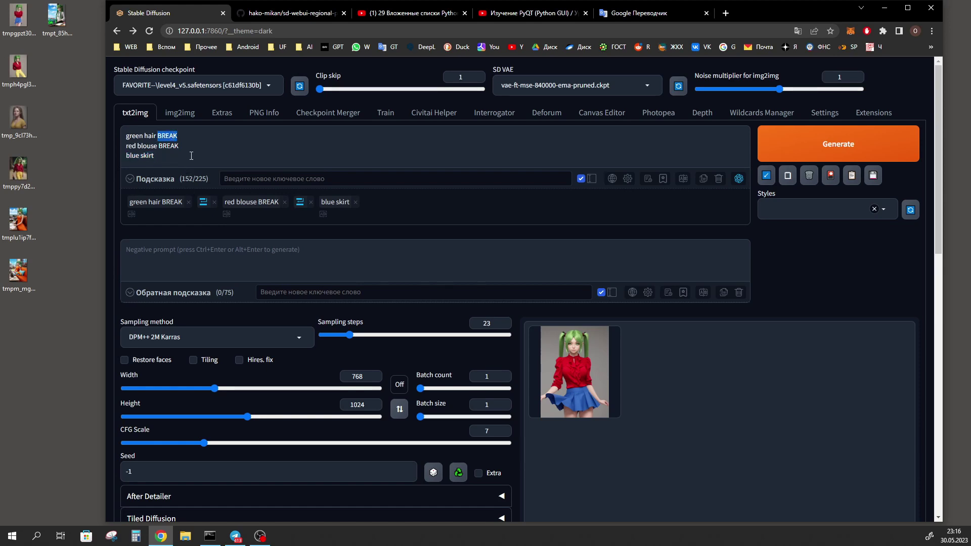
pyautogui.moveTo(124, 136); pyautogui.dragTo(155, 151)
pyautogui.doubleClick(165, 134)
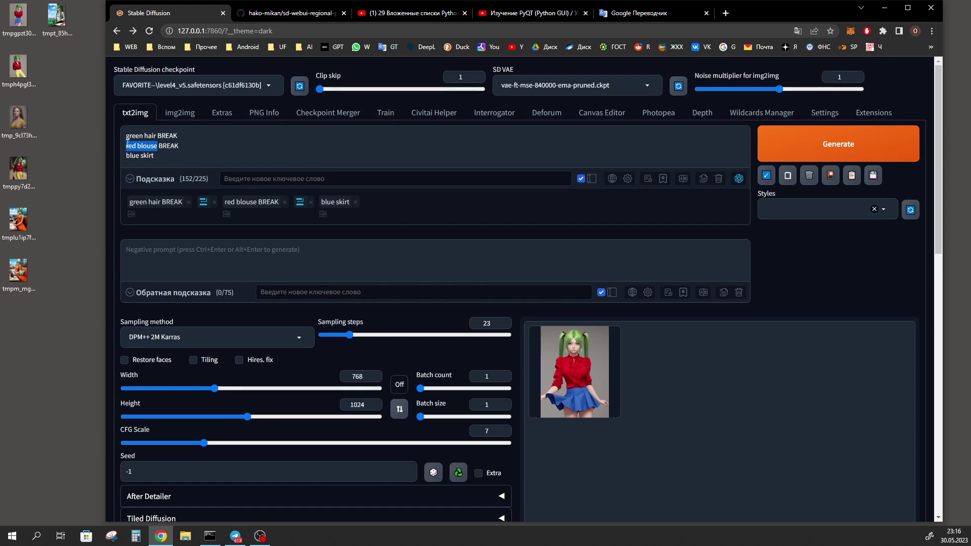
pyautogui.doubleClick(168, 145)
pyautogui.moveTo(154, 156); pyautogui.dragTo(125, 156)
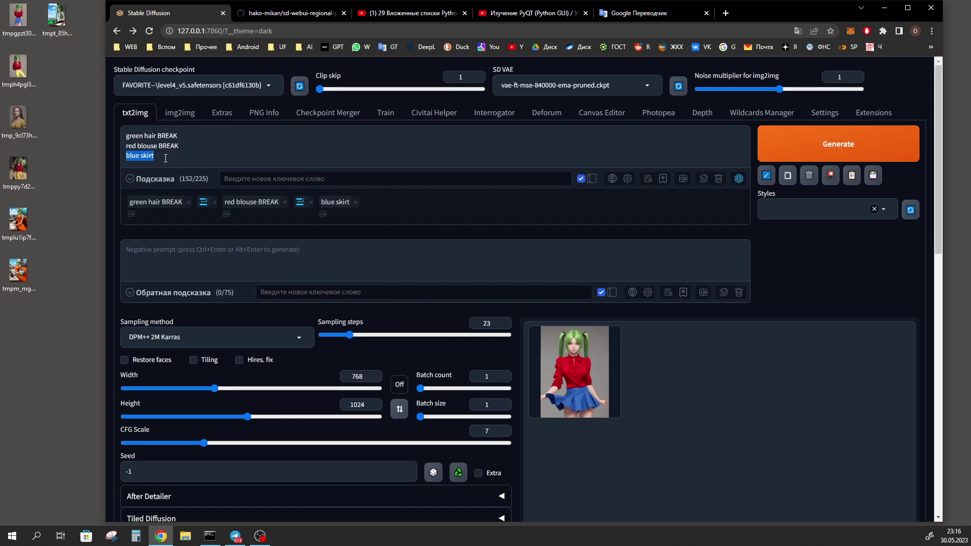
pyautogui.scroll(-10, 293, 426)
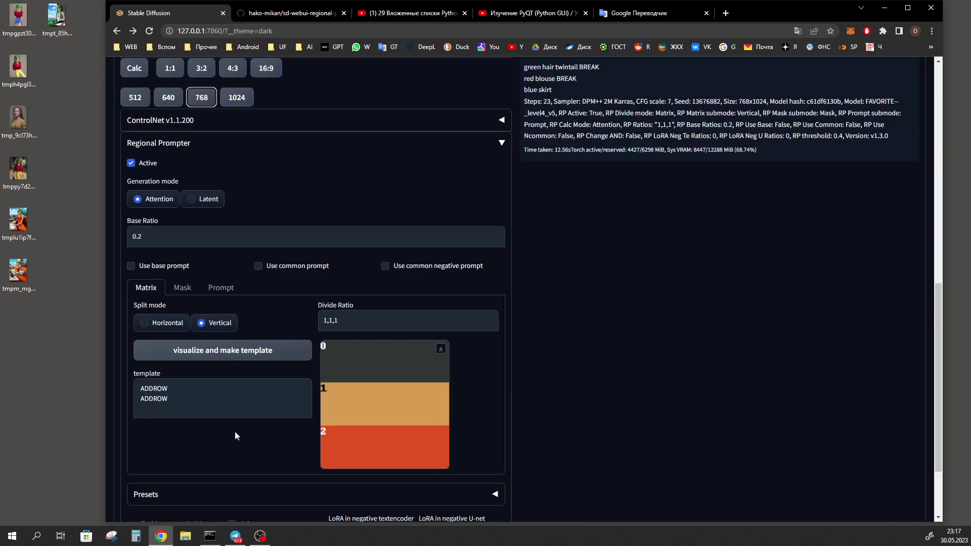
# - Generate an image from the prompt "green hair BREAK red blouse BREAK yellow pants"
pyautogui.scroll(10, 458, 435)
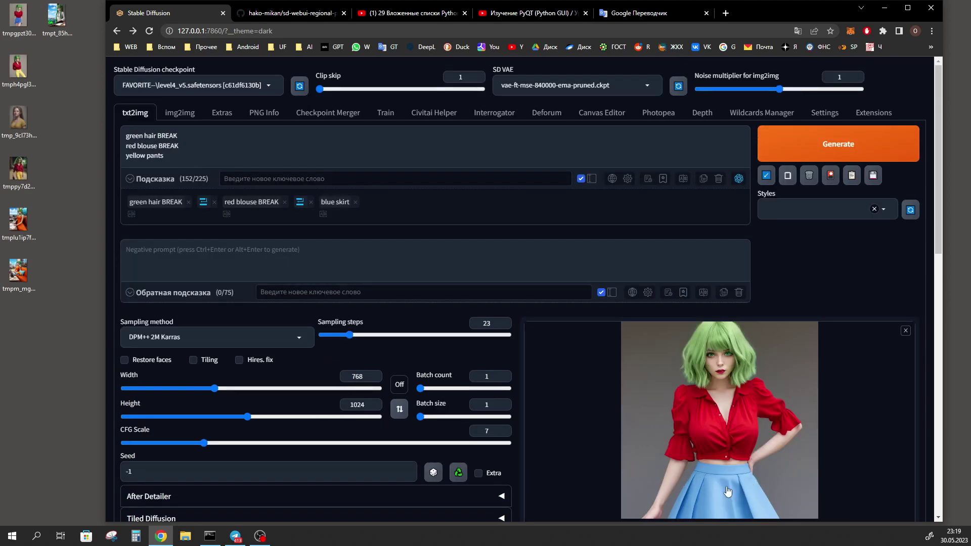
pyautogui.hotkey('ctrl', 'Return')
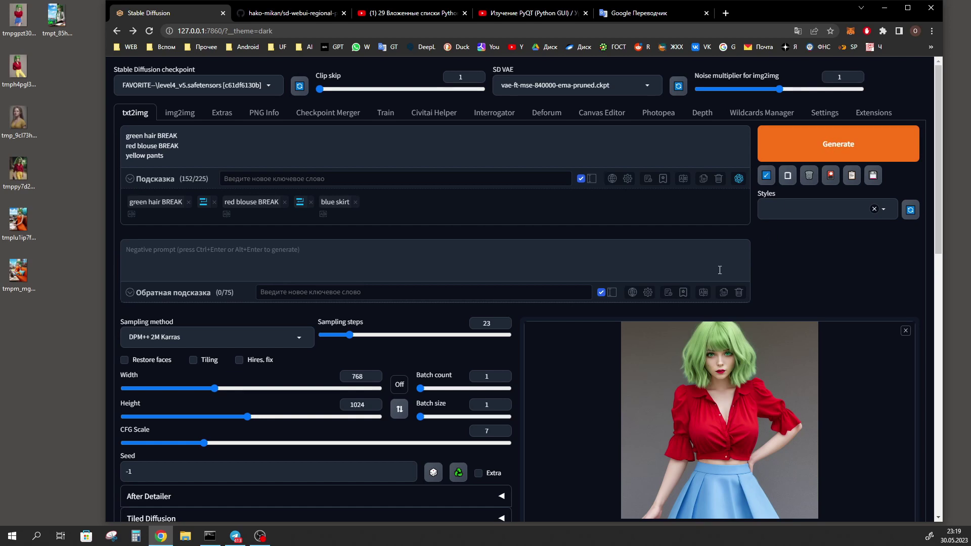
pyautogui.scroll(-2, 626, 288)
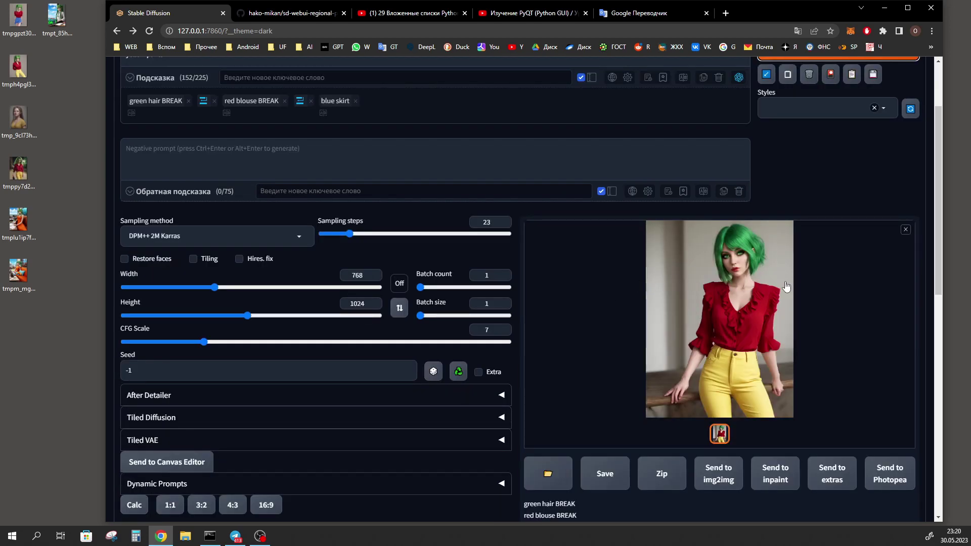
# - Enable the base prompt option in Regional Prompter and regenerate the region template with the Vertical 1,1,1 split
pyautogui.scroll(-7, 761, 349)
pyautogui.scroll(-3, 760, 349)
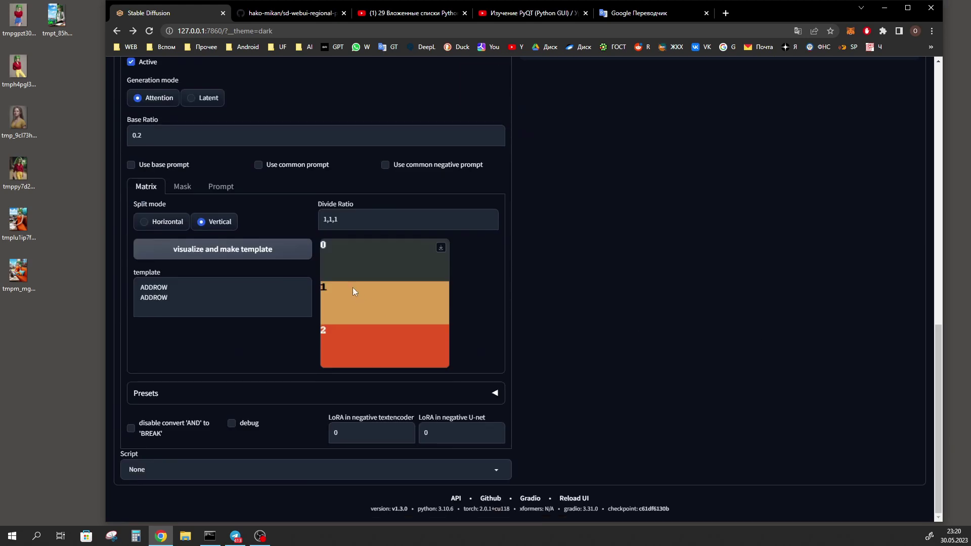
pyautogui.scroll(10, 506, 372)
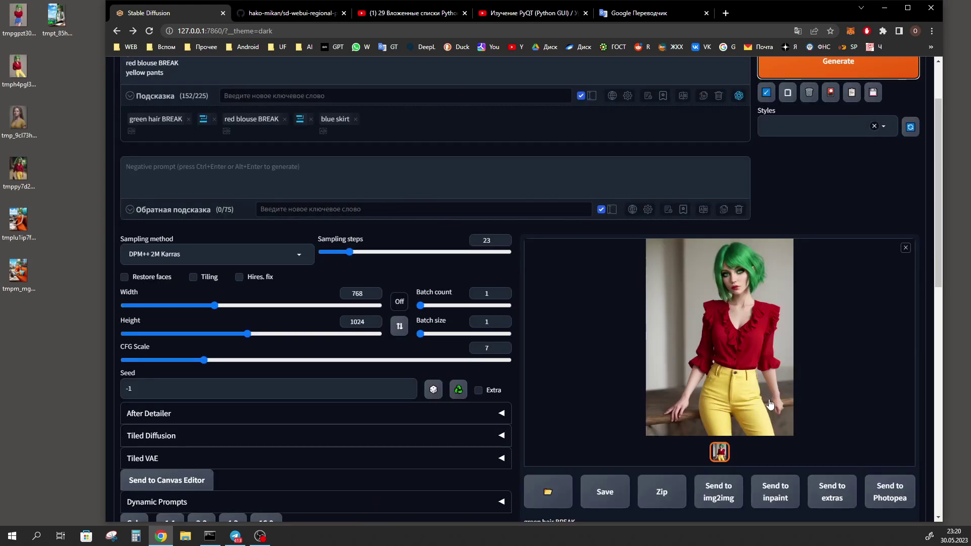
pyautogui.scroll(-10, 156, 220)
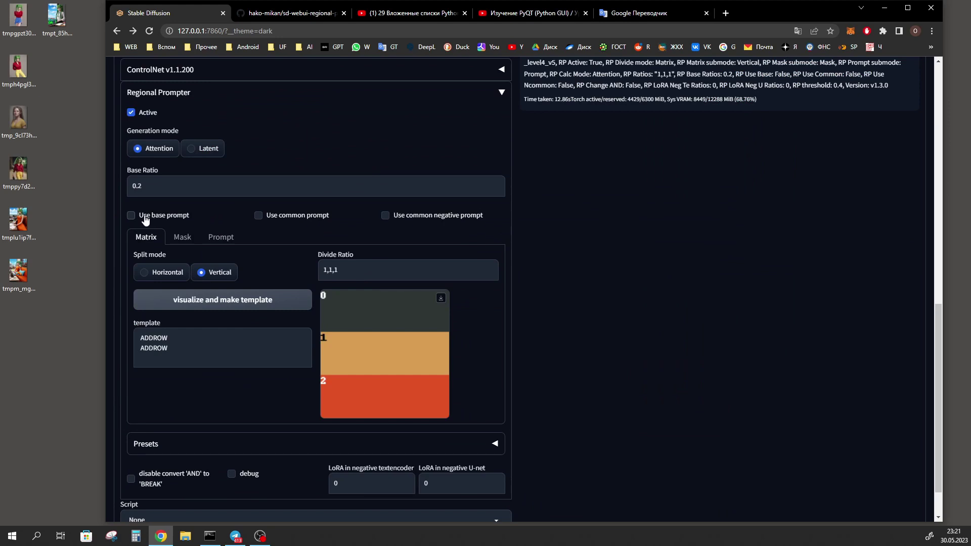
pyautogui.click(145, 218)
pyautogui.click(210, 301)
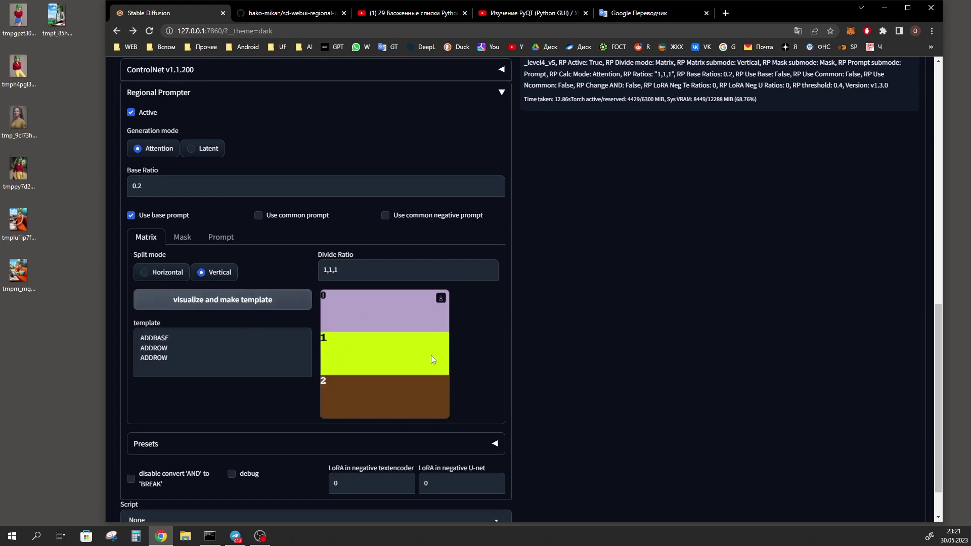
# - Insert "raw photo, iPhone, night time BREAK" as a new first line of the prompt, matching the template's ADDBASE entry
pyautogui.doubleClick(140, 337)
pyautogui.scroll(15, 197, 349)
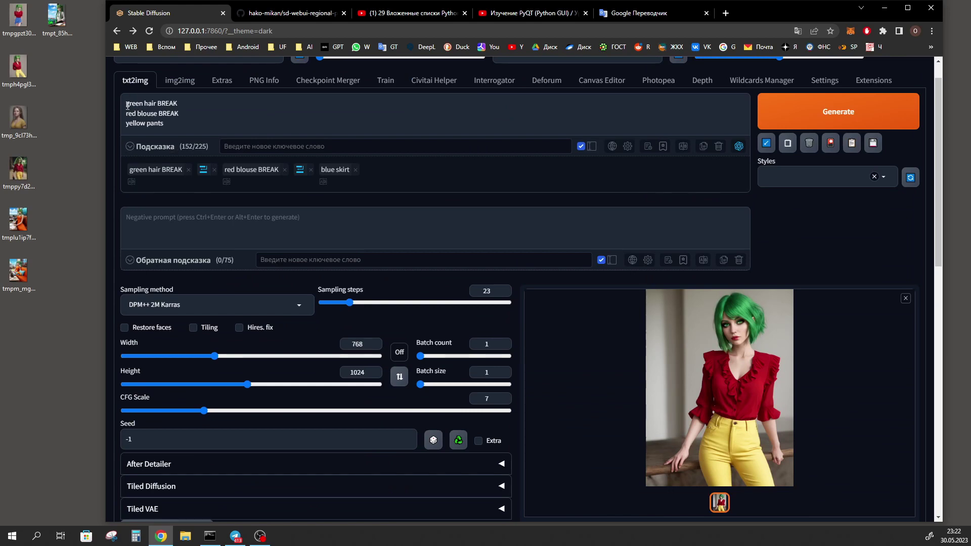
pyautogui.click(128, 105)
pyautogui.scroll(1, 127, 106)
pyautogui.hotkey('ctrl', 'v')
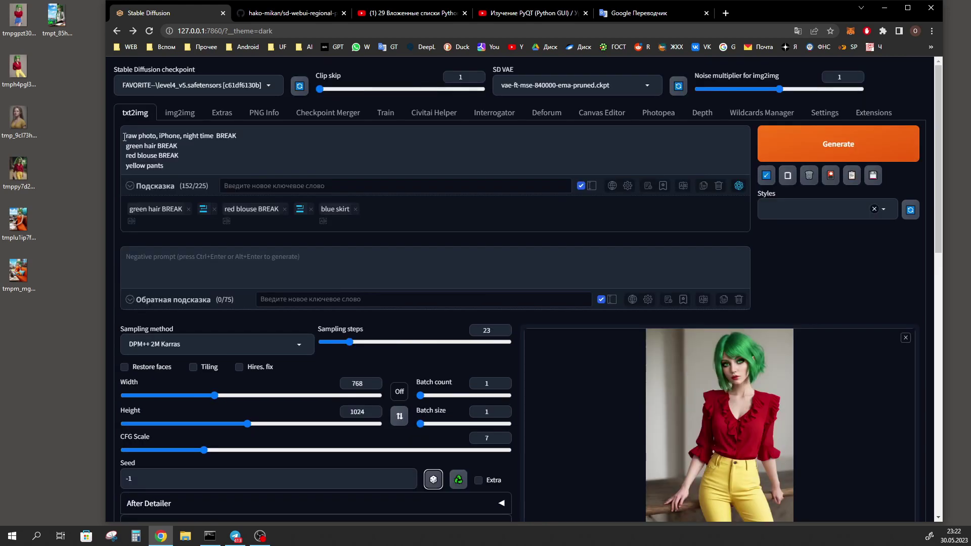
# - Generate an image from the four-line prompt with the base prompt enabled and a base ratio of 0.2
pyautogui.moveTo(126, 135); pyautogui.dragTo(156, 134)
pyautogui.doubleClick(164, 135)
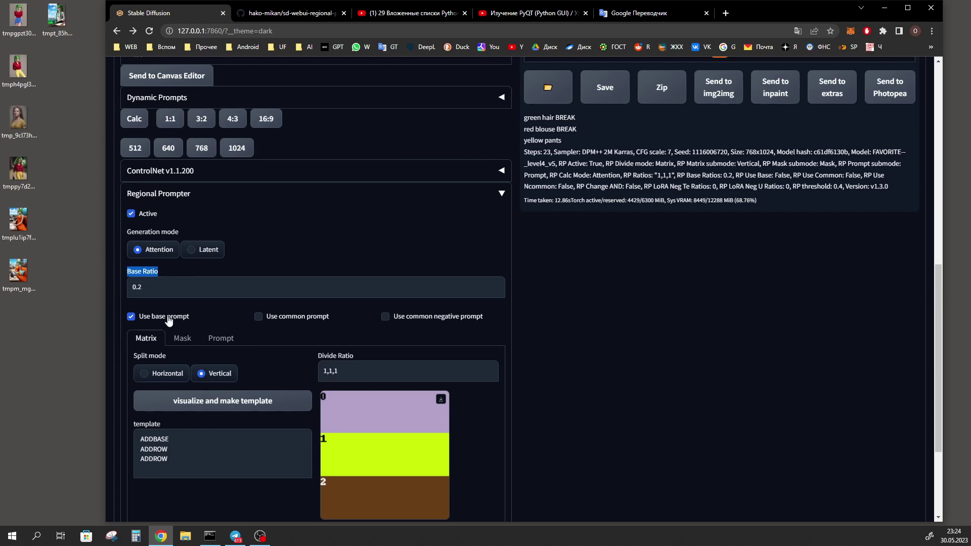
pyautogui.moveTo(147, 288); pyautogui.dragTo(133, 288)
pyautogui.scroll(9, 436, 382)
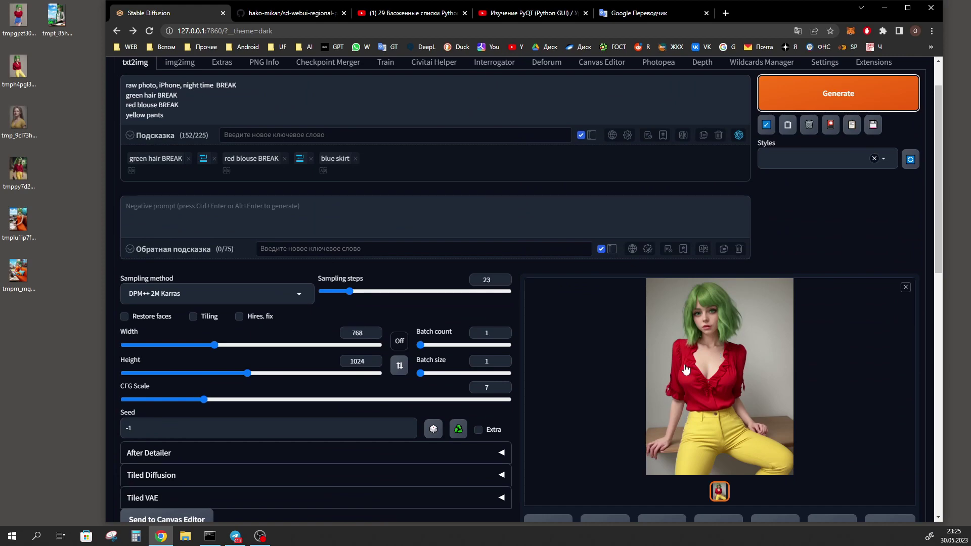
# - Set the base ratio to 0.6 and generate another image from the same four-line prompt
pyautogui.scroll(-9, 152, 279)
pyautogui.doubleClick(157, 279)
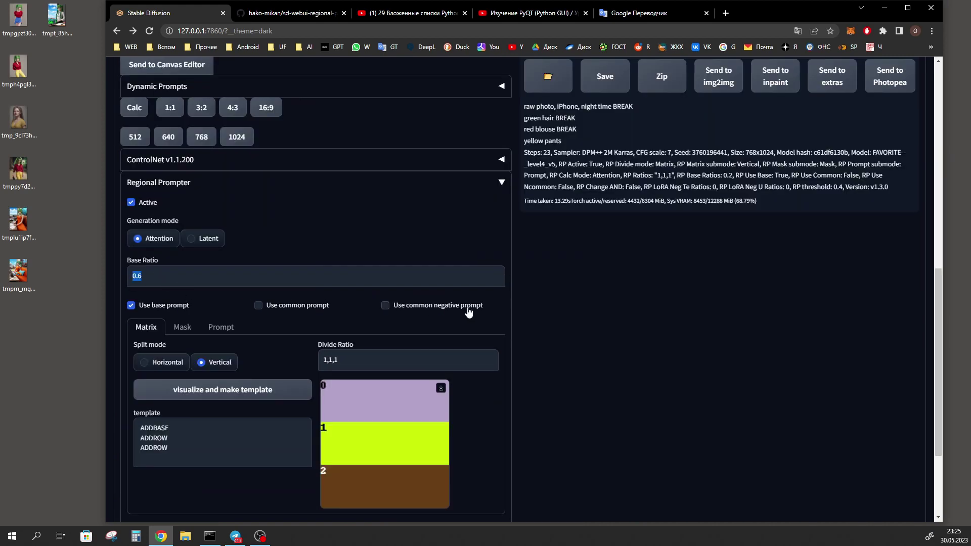
pyautogui.scroll(9, 574, 324)
pyautogui.scroll(-1, 707, 288)
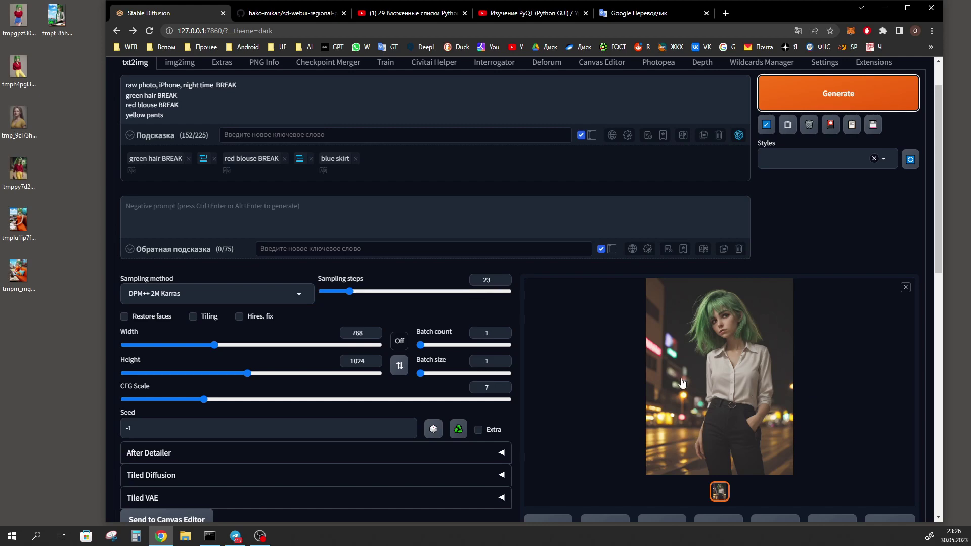
# - Turn off the base prompt option and enable the common prompt option in Regional Prompter
pyautogui.scroll(-9, 758, 430)
pyautogui.click(176, 308)
pyautogui.click(285, 309)
pyautogui.doubleClick(136, 276)
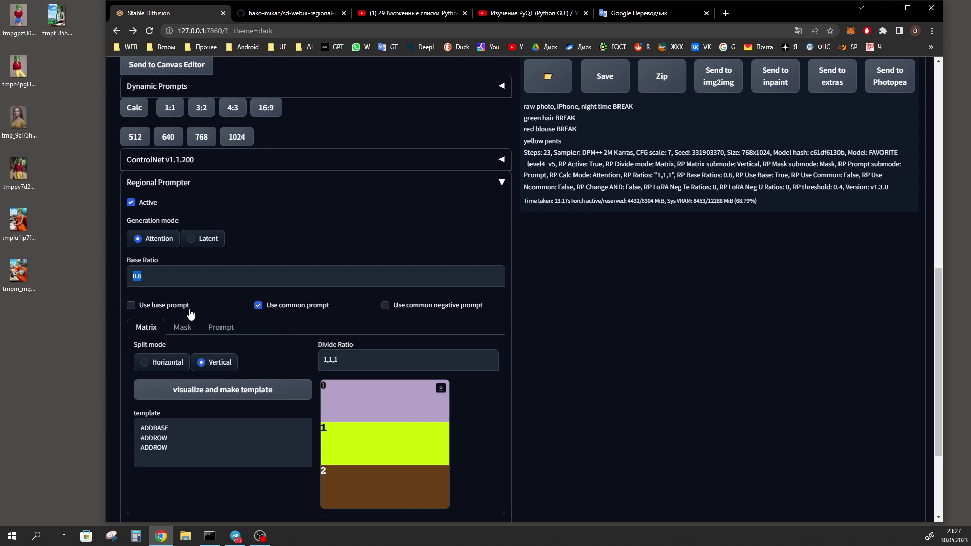
# - Try merging "raw photo, iPhone, night time" into the start of each of the three region lines, and undo the change
pyautogui.scroll(10, 211, 315)
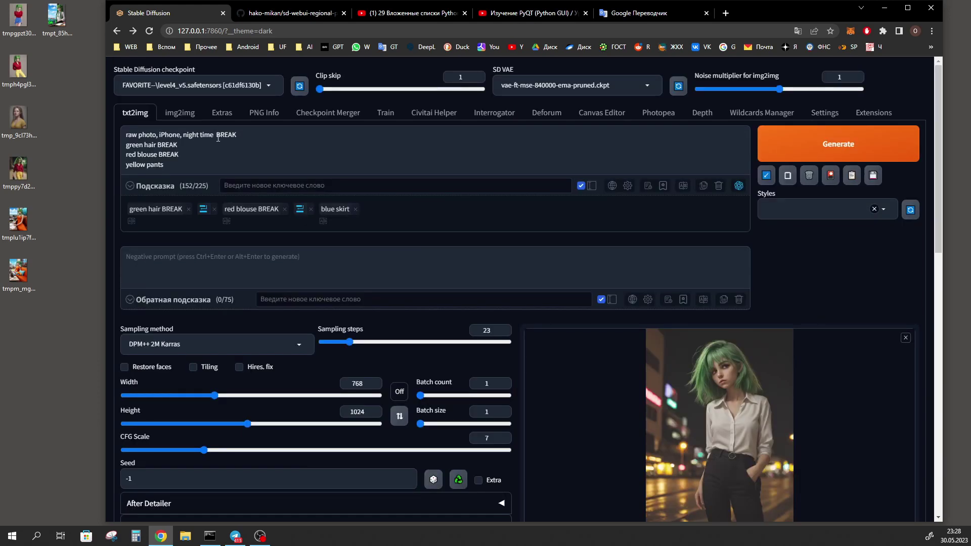
pyautogui.click(214, 135)
pyautogui.hotkey('shift', 'Home')
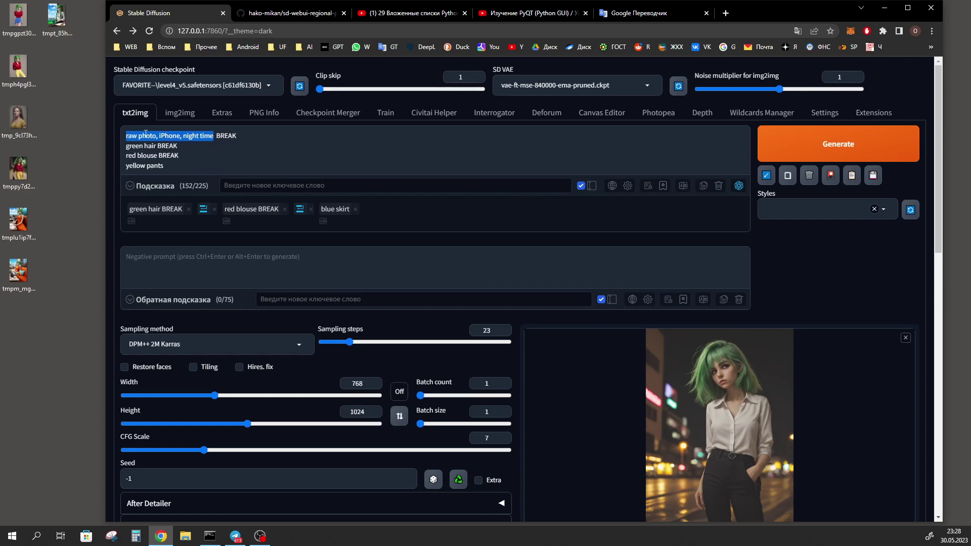
pyautogui.hotkey('ctrl', 'z')
pyautogui.moveTo(253, 156); pyautogui.dragTo(95, 135)
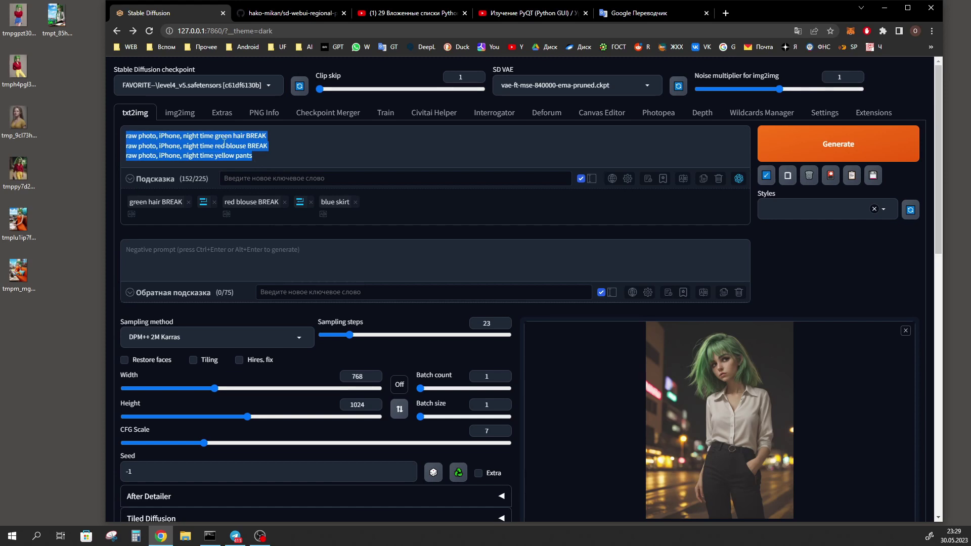
pyautogui.hotkey('ctrl', 'z')
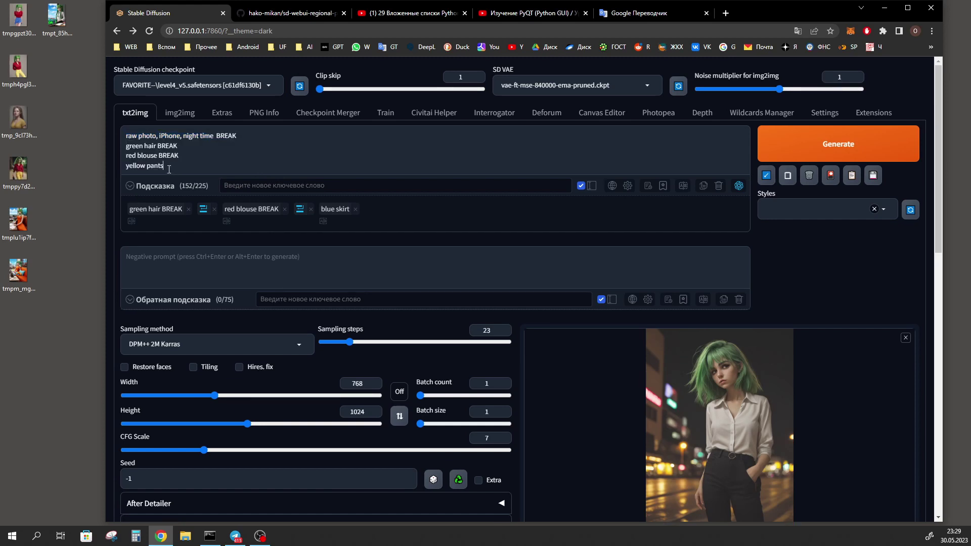
# - Generate an image from the four-line prompt with the common prompt option enabled
pyautogui.moveTo(173, 170); pyautogui.dragTo(100, 136)
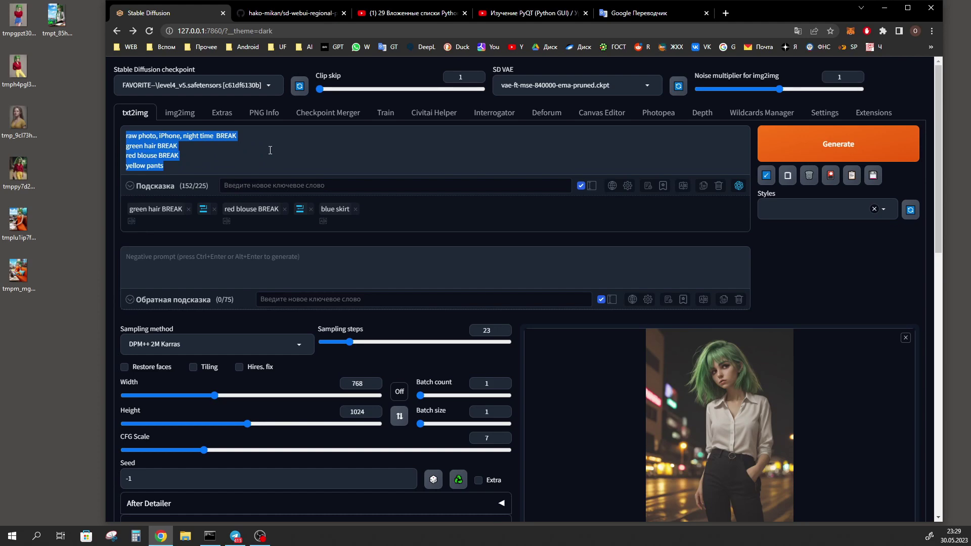
pyautogui.scroll(-10, 298, 165)
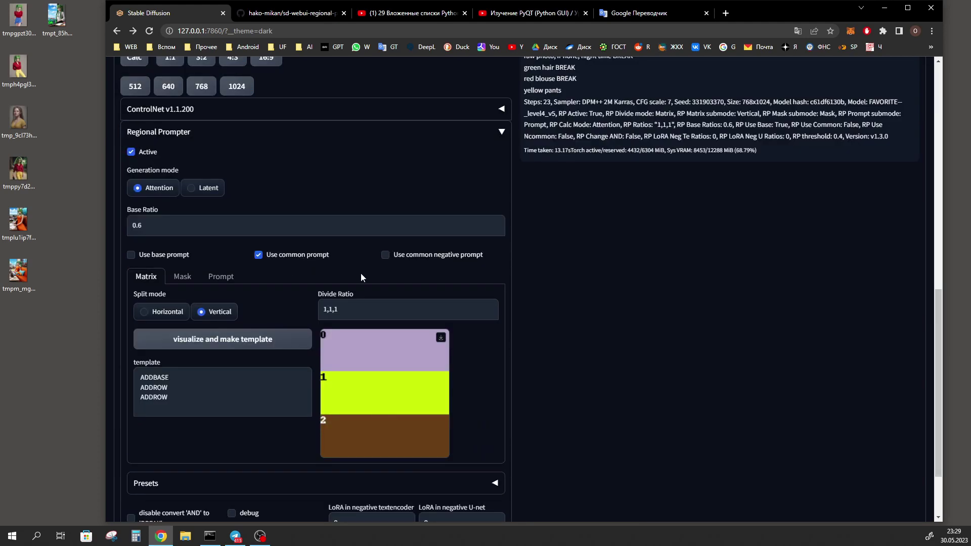
pyautogui.scroll(10, 713, 320)
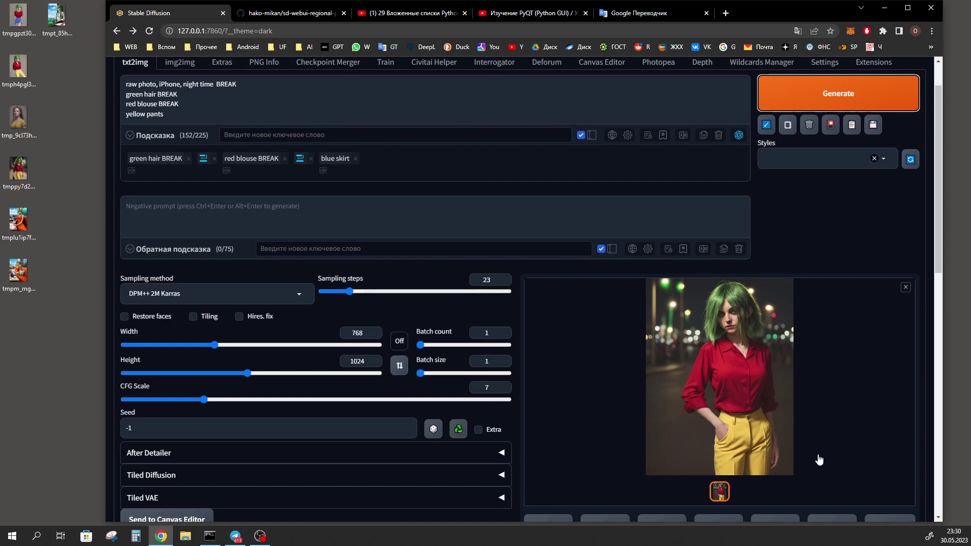
# - Try copying the four-line BREAK prompt into the negative prompt, and clear the negative prompt again
pyautogui.scroll(-9, 819, 459)
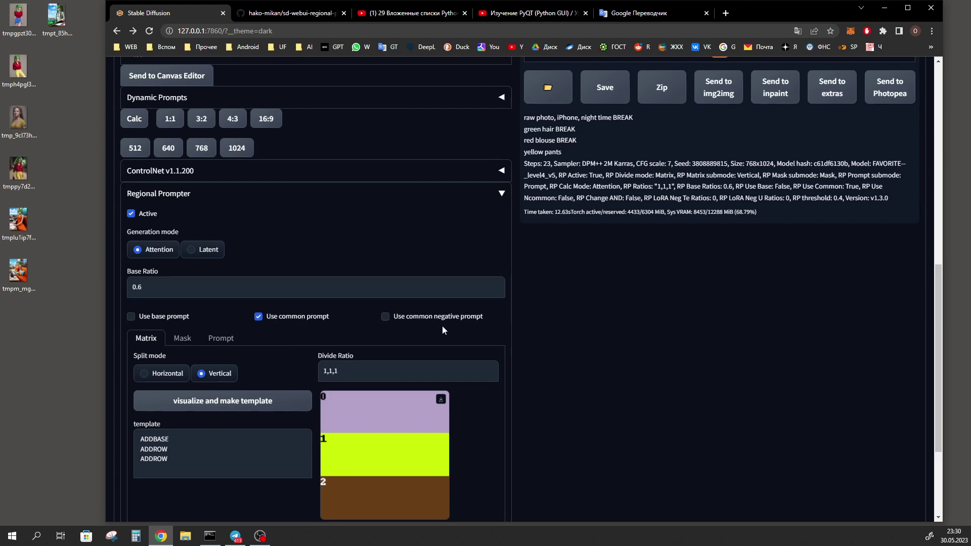
pyautogui.scroll(10, 177, 291)
pyautogui.hotkey('ctrl', 'a')
pyautogui.click(184, 269)
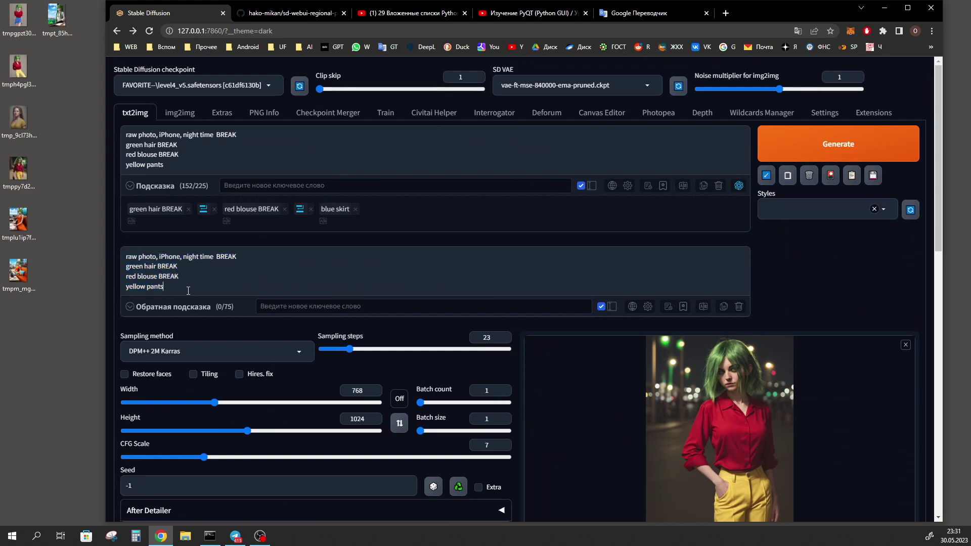
pyautogui.click(191, 289)
pyautogui.hotkey('ctrl', 'a')
pyautogui.scroll(-10, 391, 301)
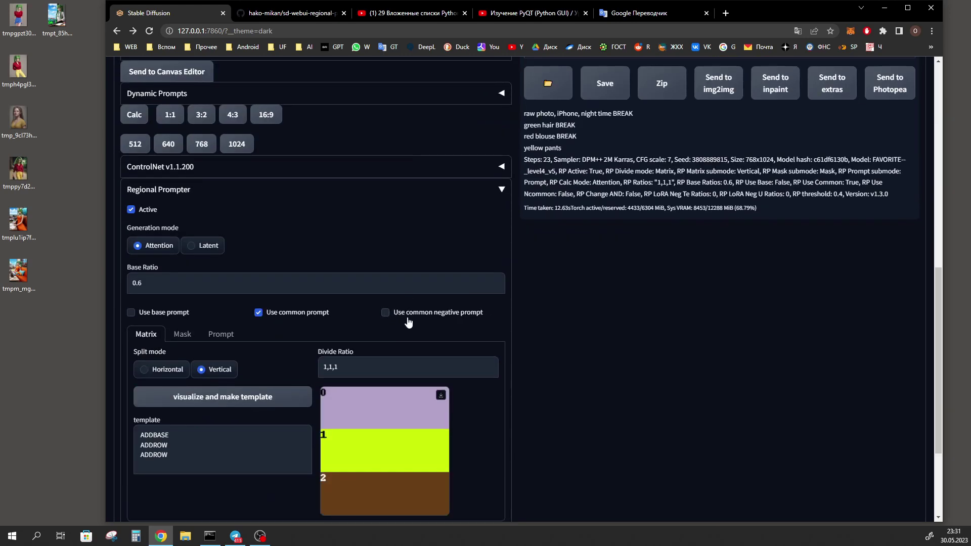
# - Check the two-dimensional region example in the GitHub README and examine both rows of the ADDCOL/ADDROW prompt in Stable Diffusion
pyautogui.hotkey('ctrl', 'Tab')
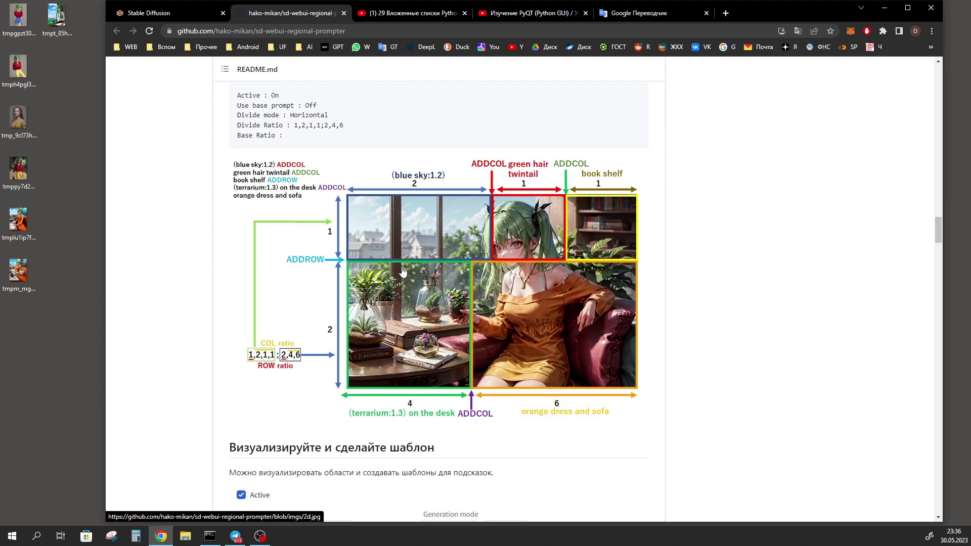
pyautogui.click(163, 15)
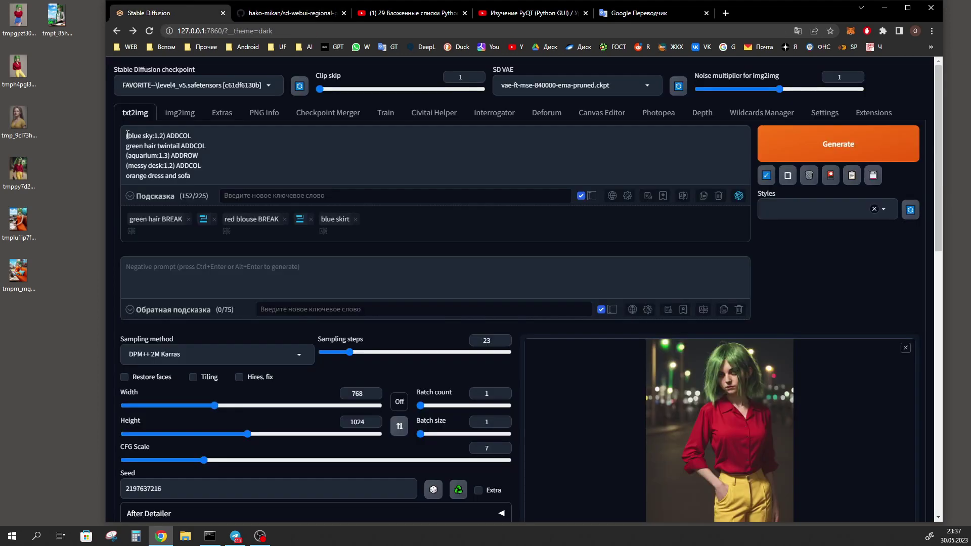
pyautogui.moveTo(170, 156); pyautogui.dragTo(126, 136)
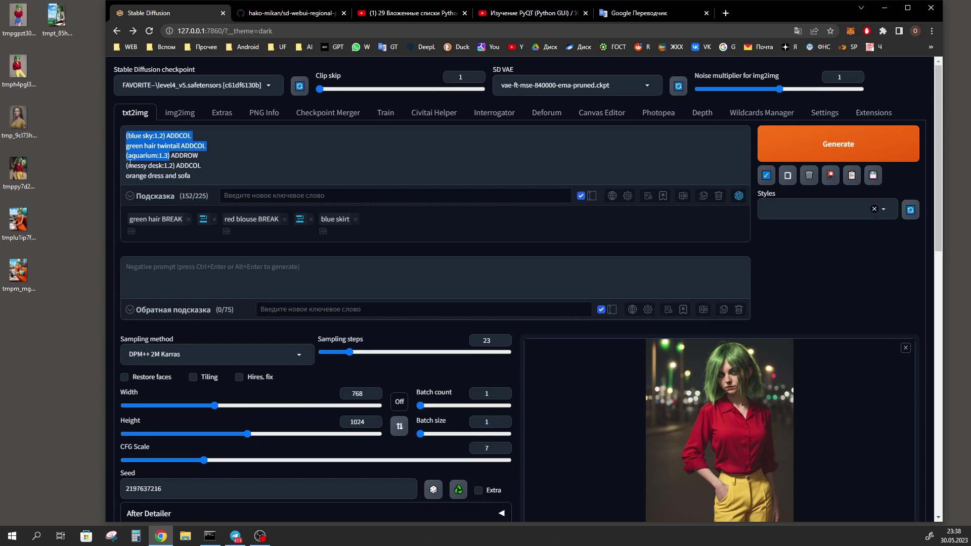
pyautogui.moveTo(126, 165); pyautogui.dragTo(198, 177)
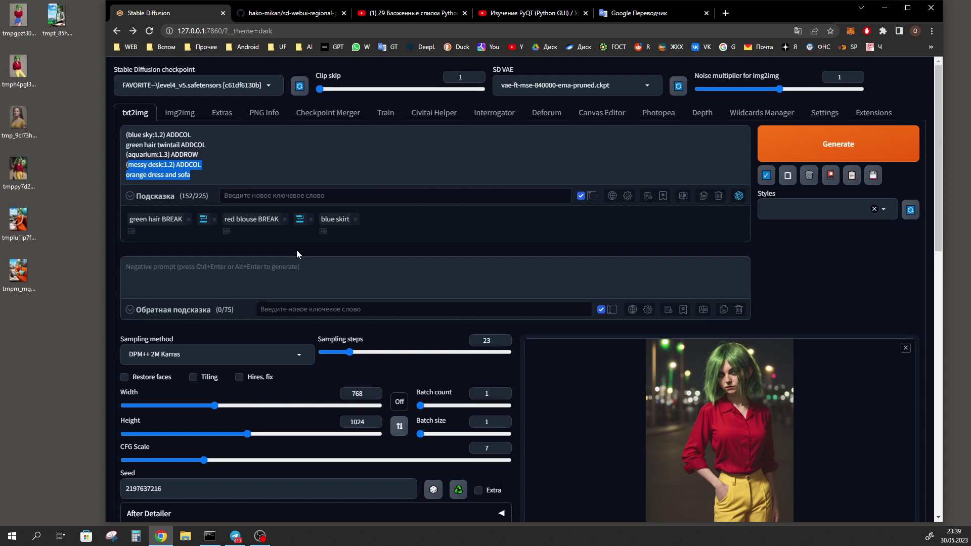
# - Set the seed to -1 and regenerate the Horizontal region template with a divide ratio of 1,2,1,1;2,1,2
pyautogui.scroll(-15, 471, 226)
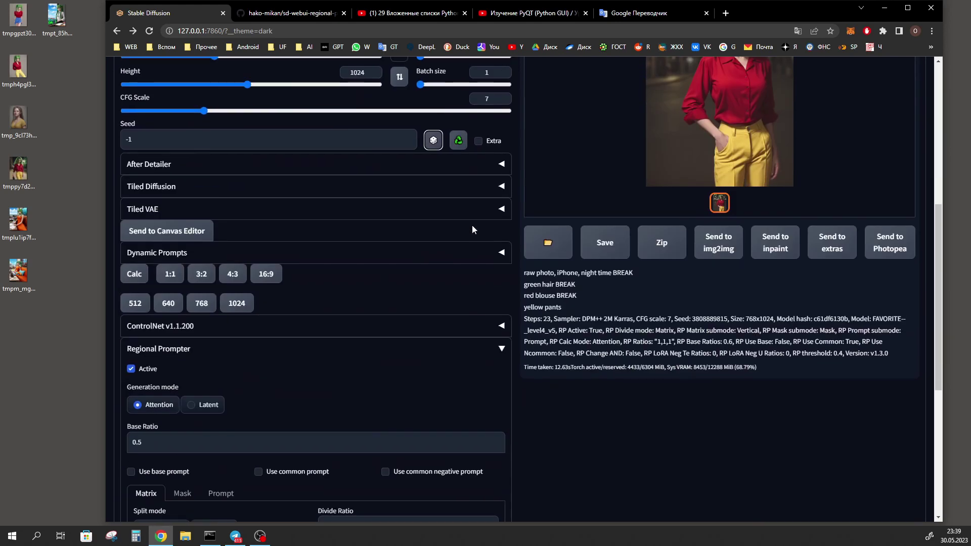
pyautogui.scroll(2, 472, 226)
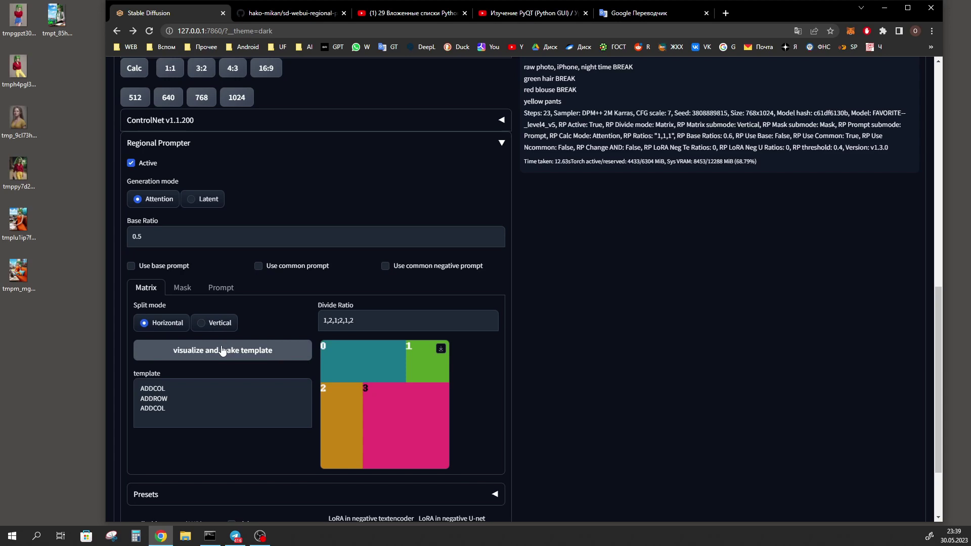
pyautogui.moveTo(362, 324); pyautogui.dragTo(325, 324)
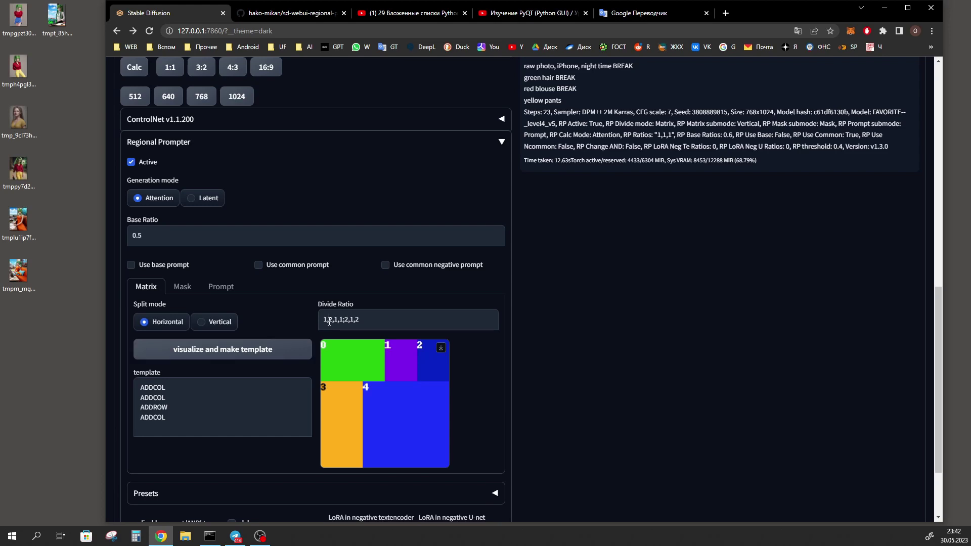
pyautogui.click(344, 319)
pyautogui.click(363, 324)
# - Compare the five ADDCOL/ADDROW prompt parts with the numbered regions in the Regional Prompter template
pyautogui.scroll(15, 374, 400)
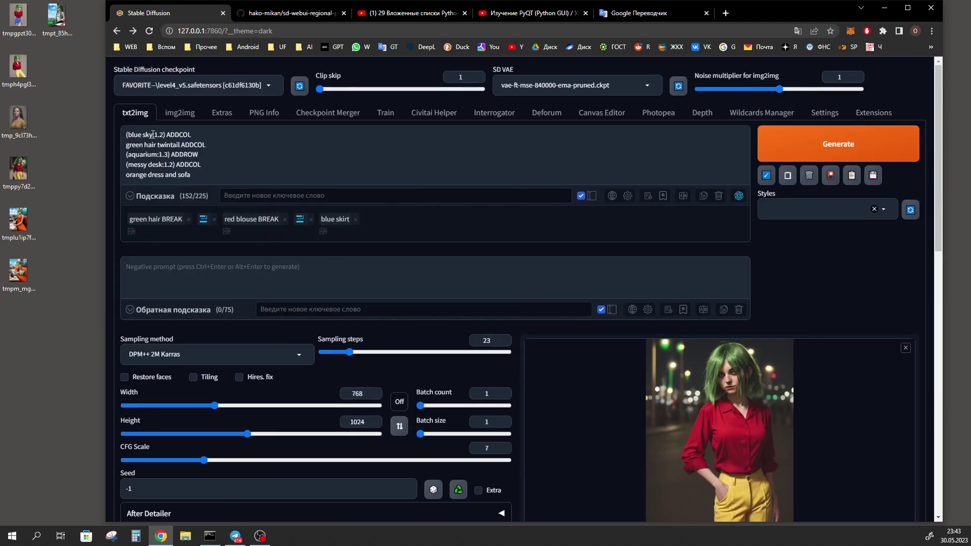
pyautogui.moveTo(128, 135); pyautogui.dragTo(172, 155)
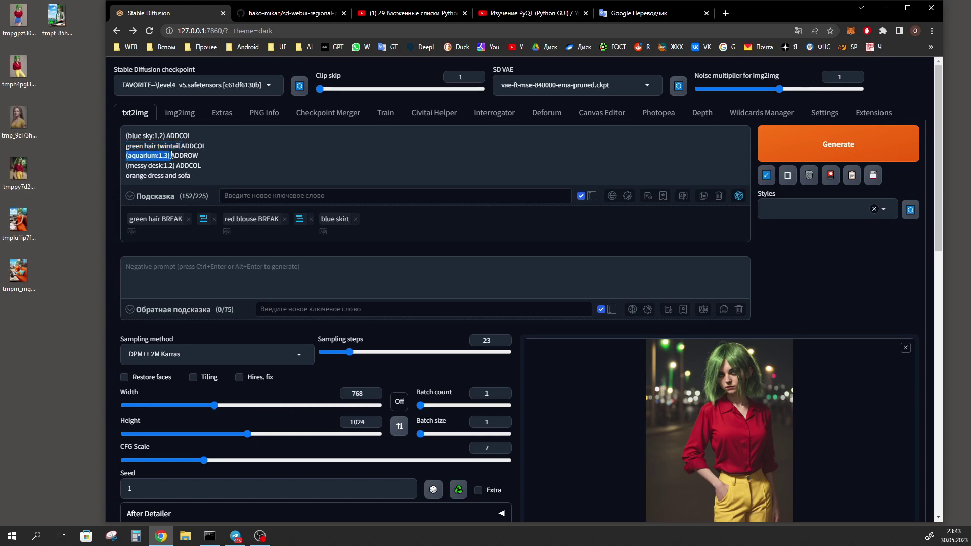
pyautogui.moveTo(127, 166); pyautogui.dragTo(192, 176)
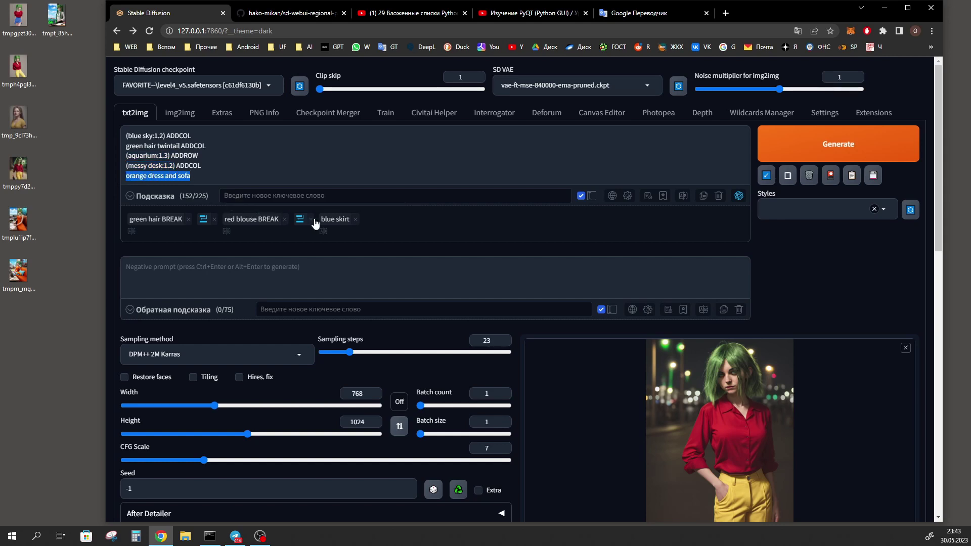
pyautogui.scroll(-15, 328, 241)
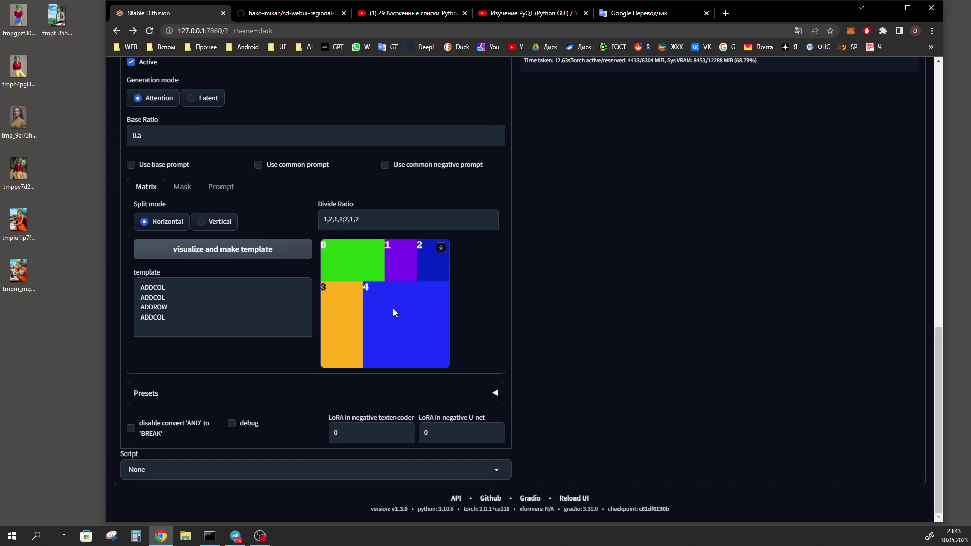
# - Examine how each number of the divide ratio 1,2,1,1;2,1,2 maps to row heights and column widths in the template
pyautogui.doubleClick(326, 219)
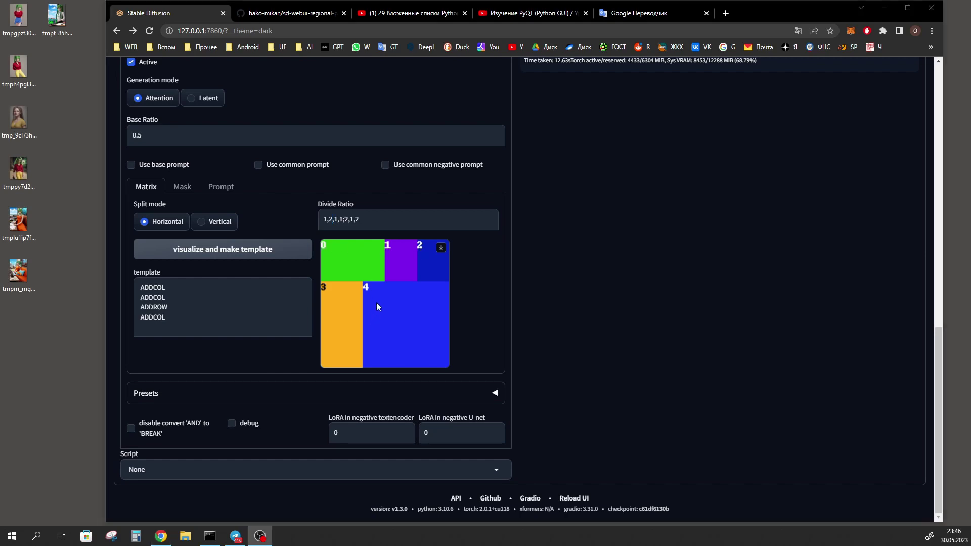
pyautogui.click(345, 219)
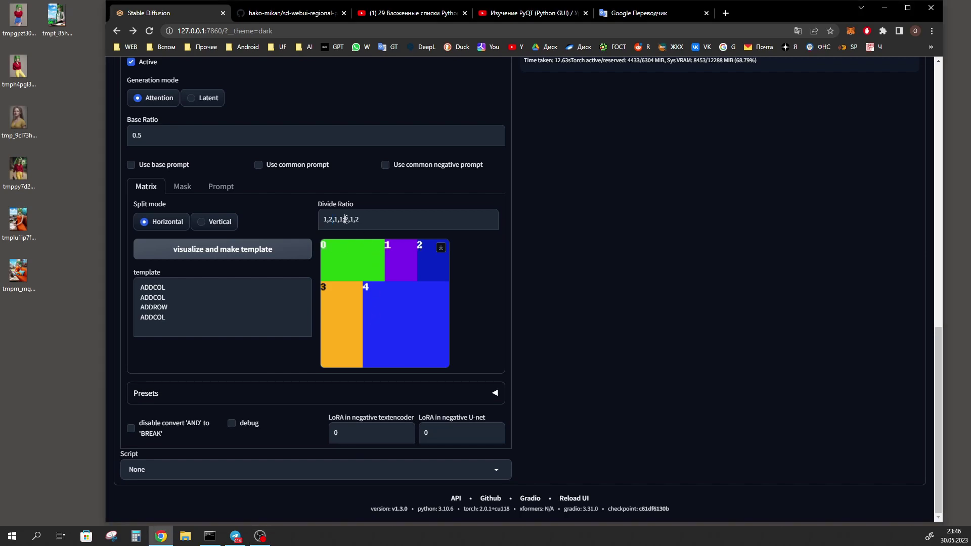
pyautogui.moveTo(345, 219); pyautogui.dragTo(374, 218)
pyautogui.click(348, 219)
pyautogui.doubleClick(347, 220)
pyautogui.press('Home')
pyautogui.doubleClick(346, 219)
pyautogui.press('Right')
pyautogui.press('Right')
pyautogui.hotkey('shift', 'Right')
pyautogui.hotkey('shift', 'Right')
pyautogui.hotkey('shift', 'Right')
pyautogui.click(354, 219)
pyautogui.hotkey('shift', 'Right')
pyautogui.click(368, 224)
pyautogui.scroll(15, 578, 272)
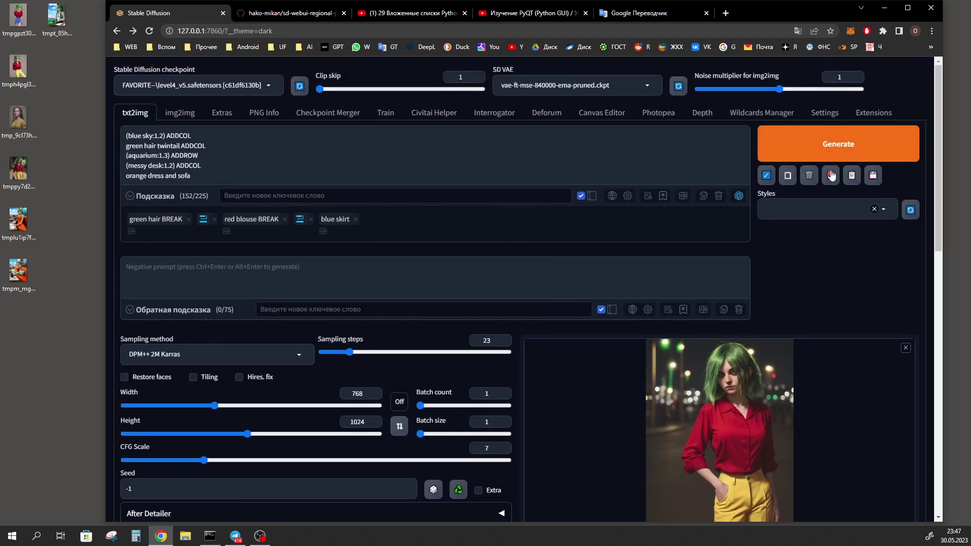
# - Generate an image from the five-part ADDCOL/ADDROW prompt and examine the result
pyautogui.click(835, 149)
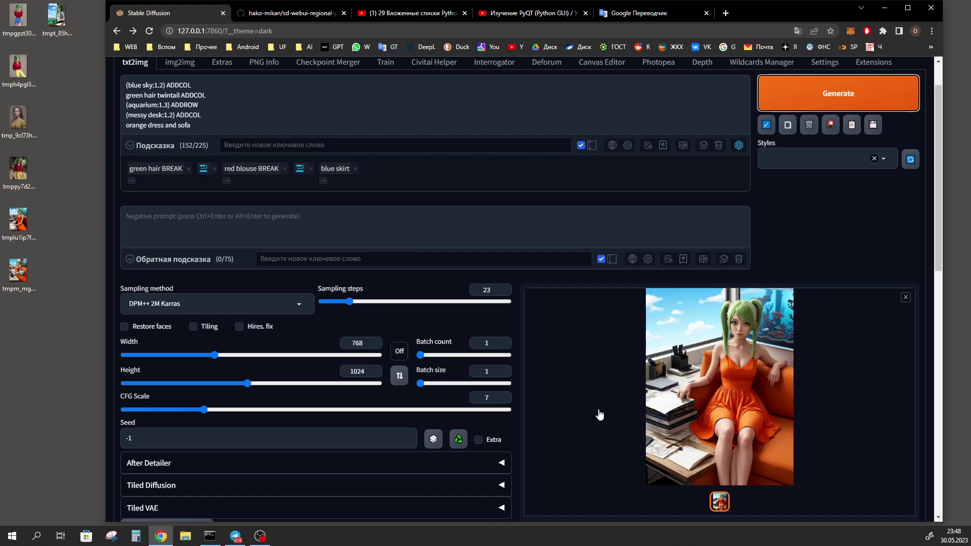
pyautogui.scroll(-2, 751, 404)
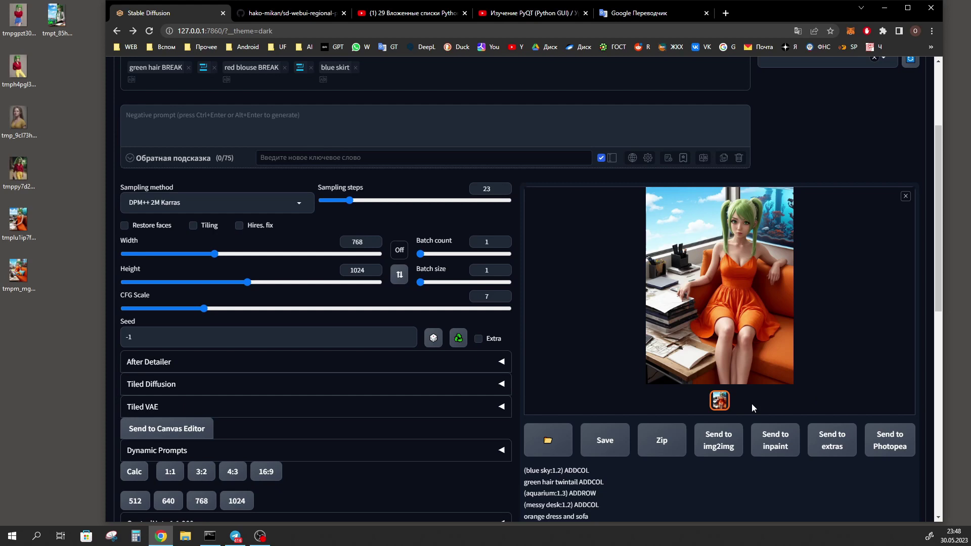
# - Enable the common prompt in Regional Prompter and regenerate the horizontal matrix template so it begins with ADDCOMM
pyautogui.scroll(-9, 294, 236)
pyautogui.click(288, 218)
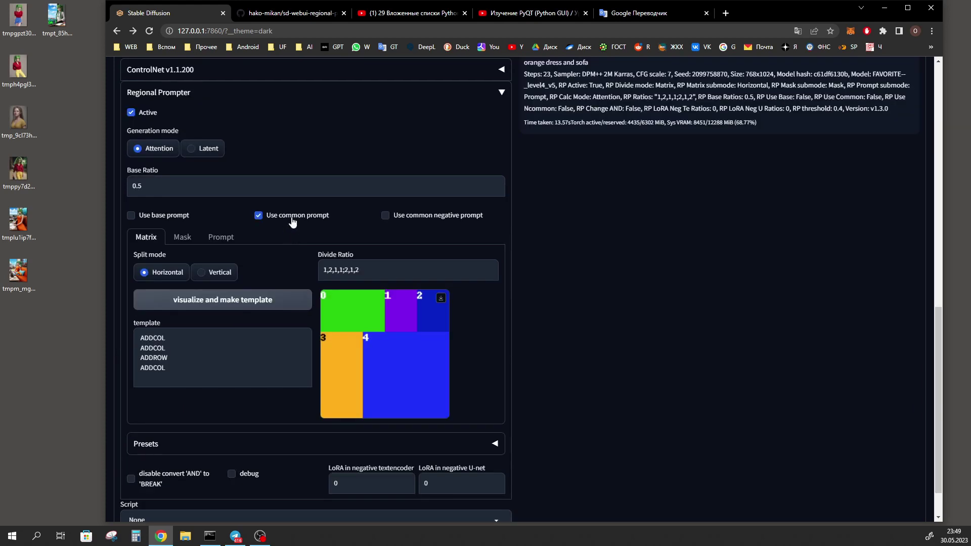
pyautogui.click(260, 299)
pyautogui.moveTo(183, 337); pyautogui.dragTo(124, 341)
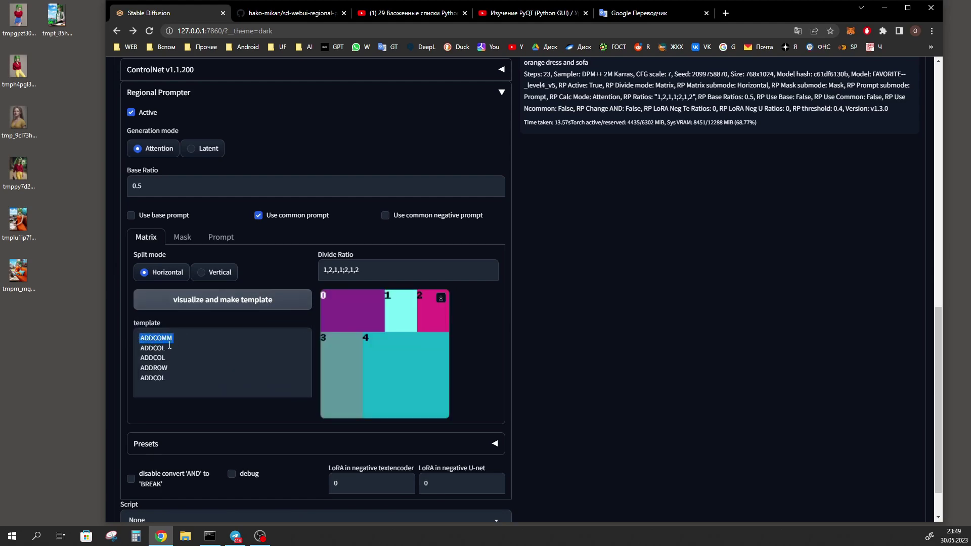
# - Add "Pixar's cartoon style BREAK" as the prompt's first line and set the seed to -1
pyautogui.scroll(15, 223, 343)
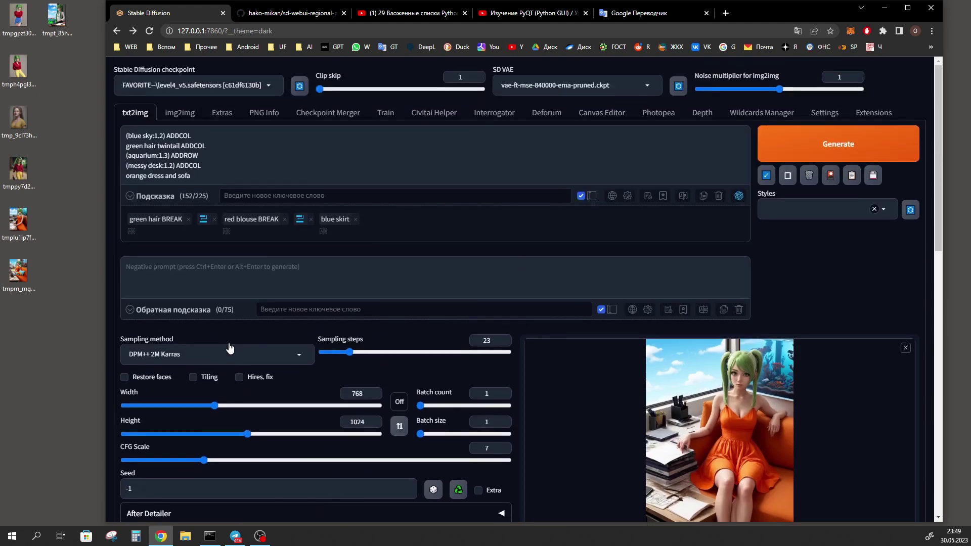
pyautogui.moveTo(125, 136); pyautogui.dragTo(188, 136)
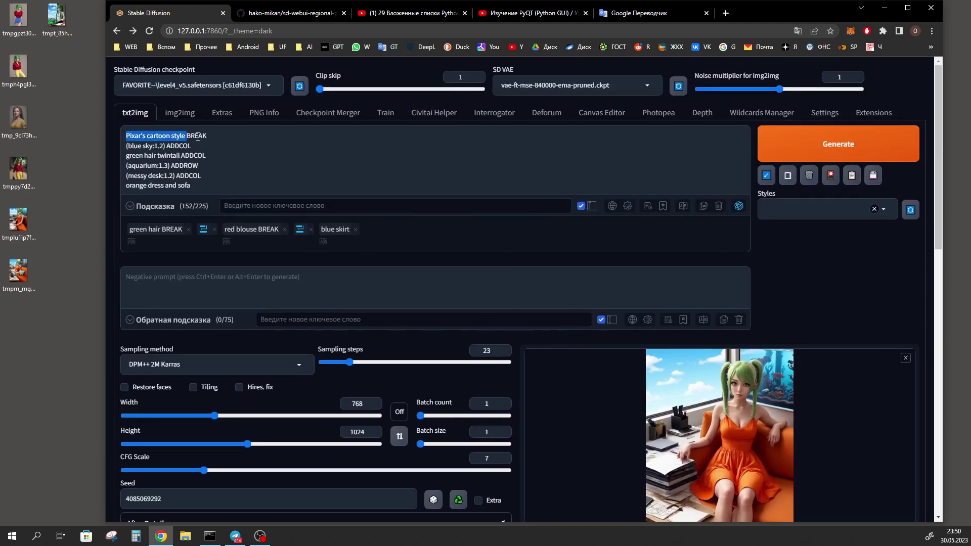
pyautogui.click(197, 136)
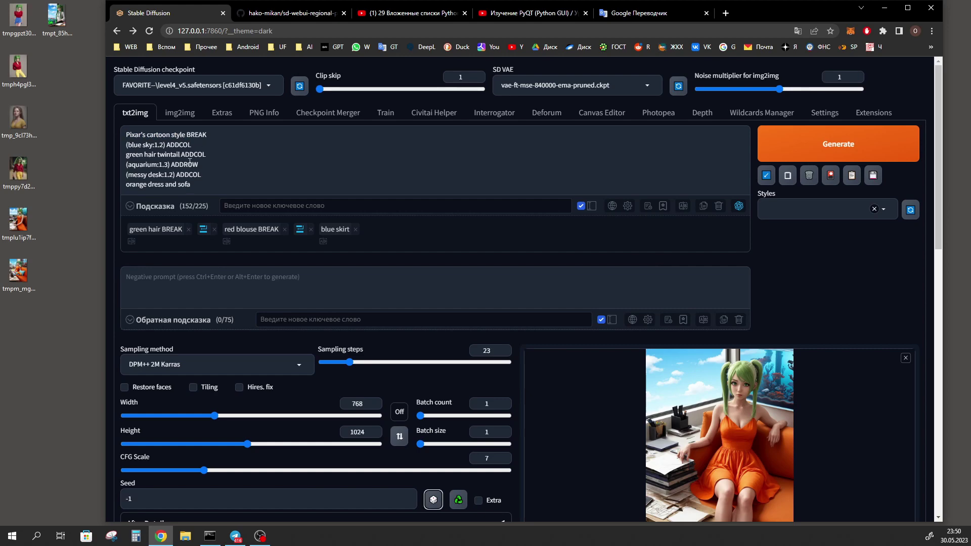
# - Set the divide ratio to 1,2,1;2,1,2 and generate an image with the common style prompt
pyautogui.scroll(-15, 177, 197)
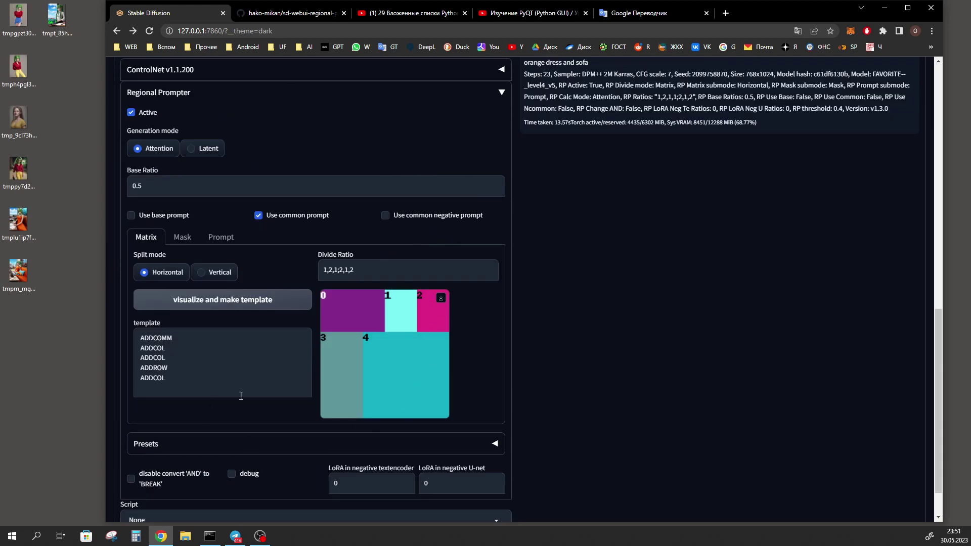
pyautogui.scroll(15, 793, 327)
pyautogui.click(822, 149)
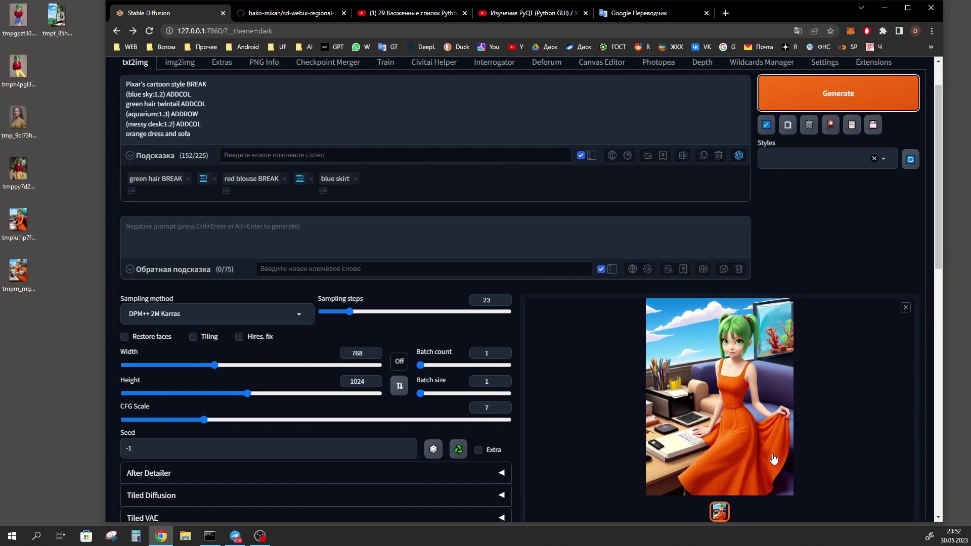
# - Switch Regional Prompter to mask mode with the common prompt disabled and create a 768 by 768 mask area
pyautogui.scroll(-15, 280, 201)
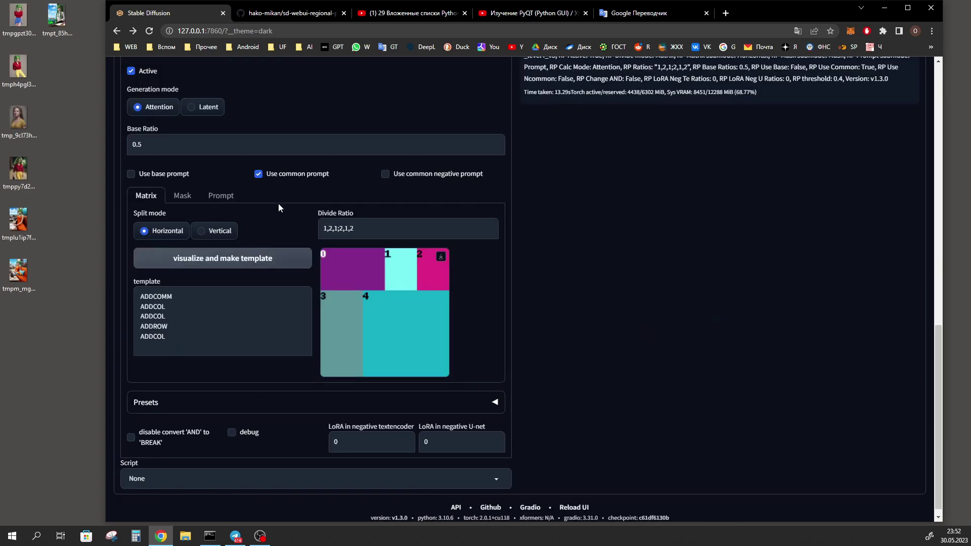
pyautogui.click(182, 198)
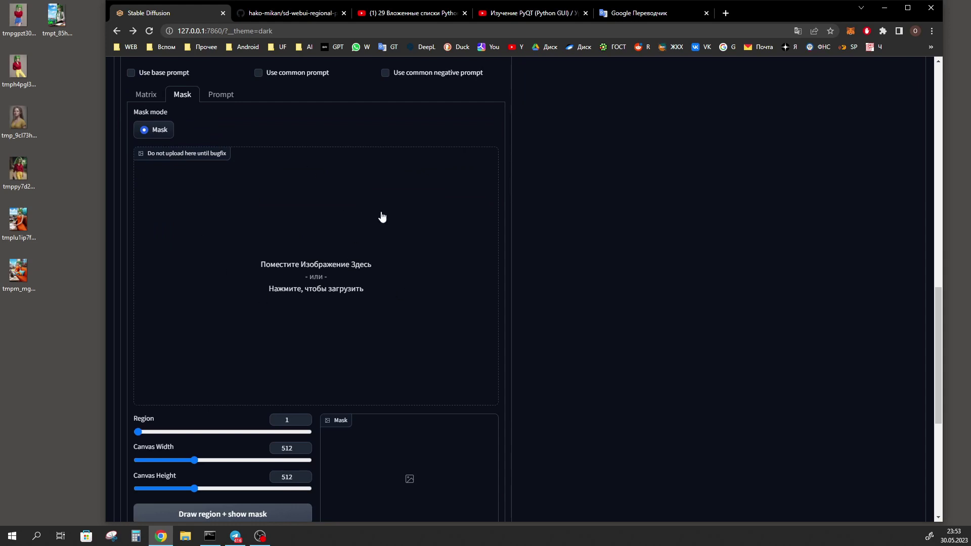
pyautogui.scroll(-1, 402, 311)
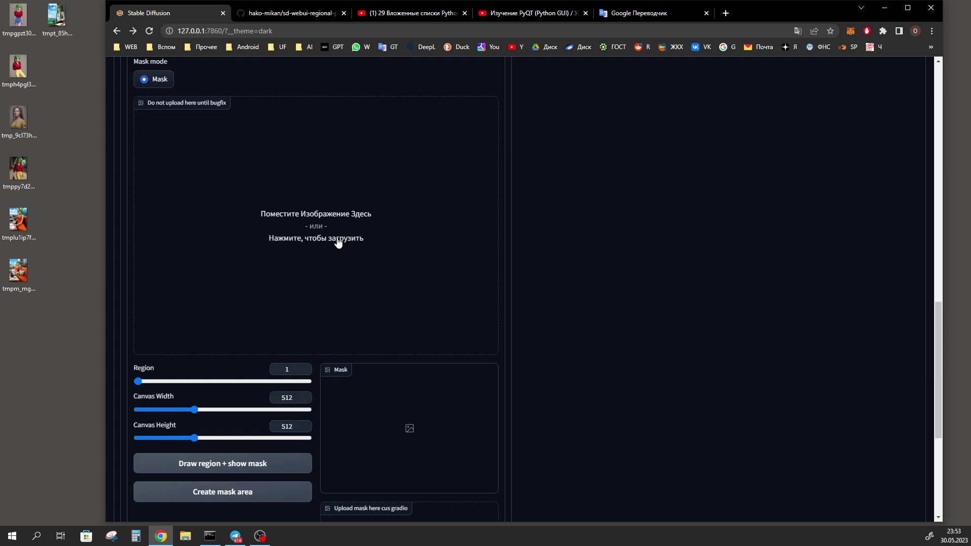
pyautogui.click(279, 411)
pyautogui.doubleClick(282, 398)
pyautogui.doubleClick(278, 428)
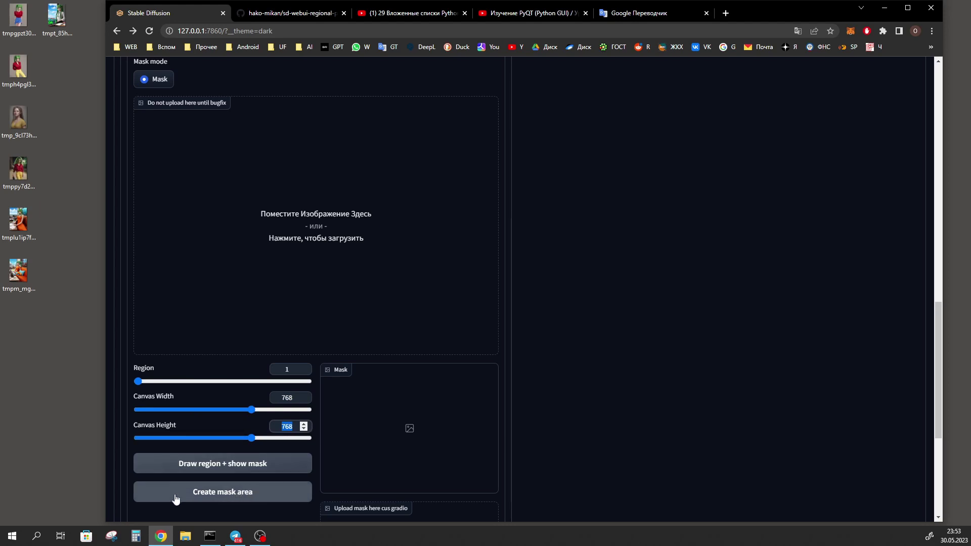
pyautogui.click(241, 500)
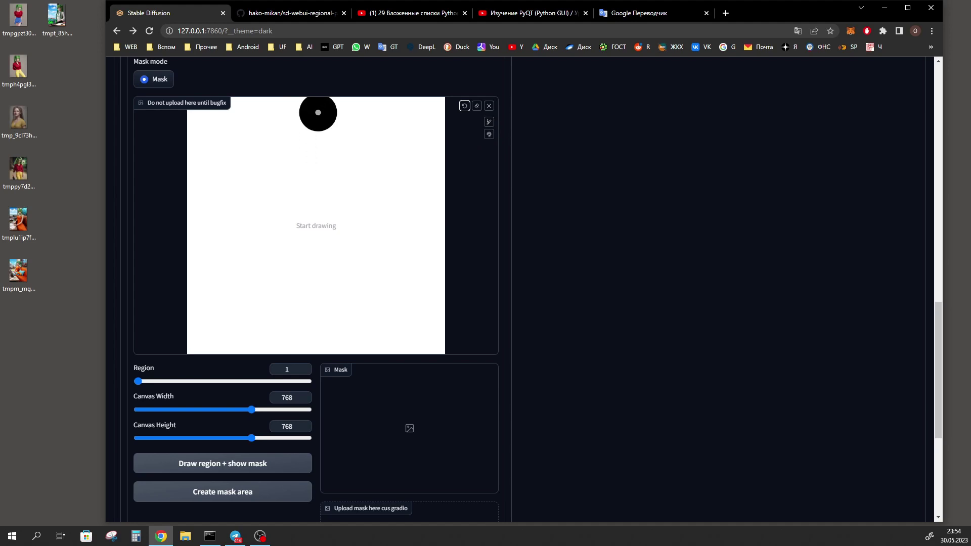
# - Paint and register mask region 1 over the canvas's upper-left quarter and region 2 over the upper-right quarter
pyautogui.moveTo(315, 106)
pyautogui.mouseDown()
pyautogui.moveTo(183, 229)
pyautogui.moveTo(268, 101)
pyautogui.moveTo(239, 129)
pyautogui.moveTo(259, 138)
pyautogui.mouseUp()
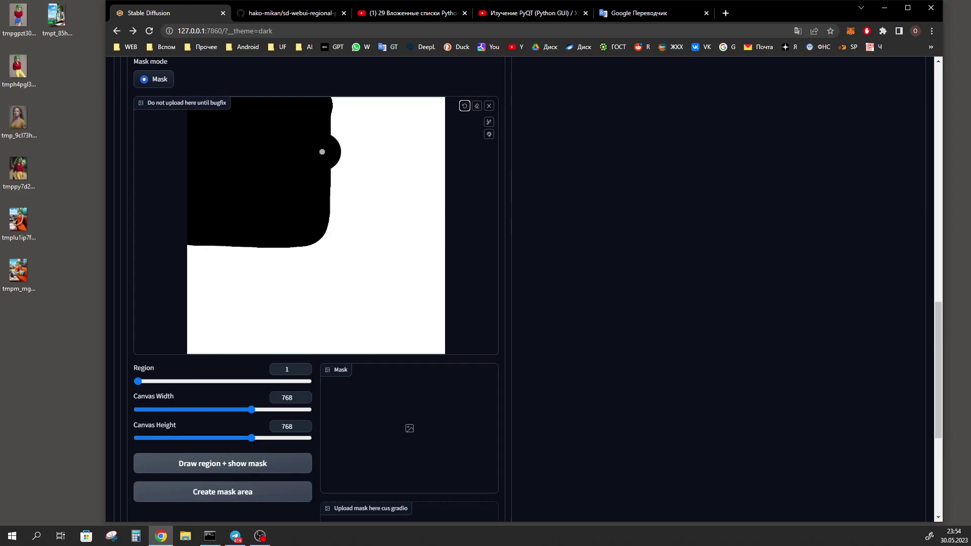
pyautogui.click(214, 469)
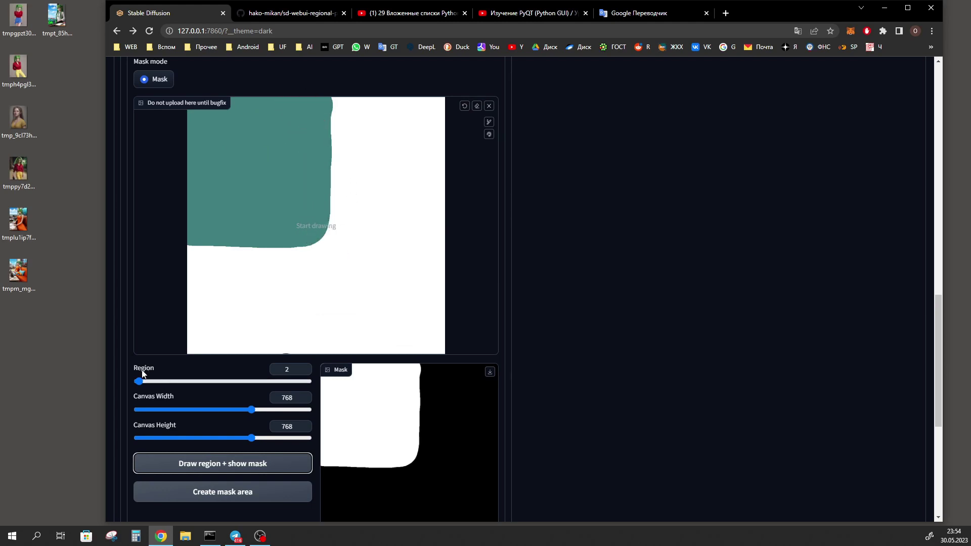
pyautogui.doubleClick(287, 370)
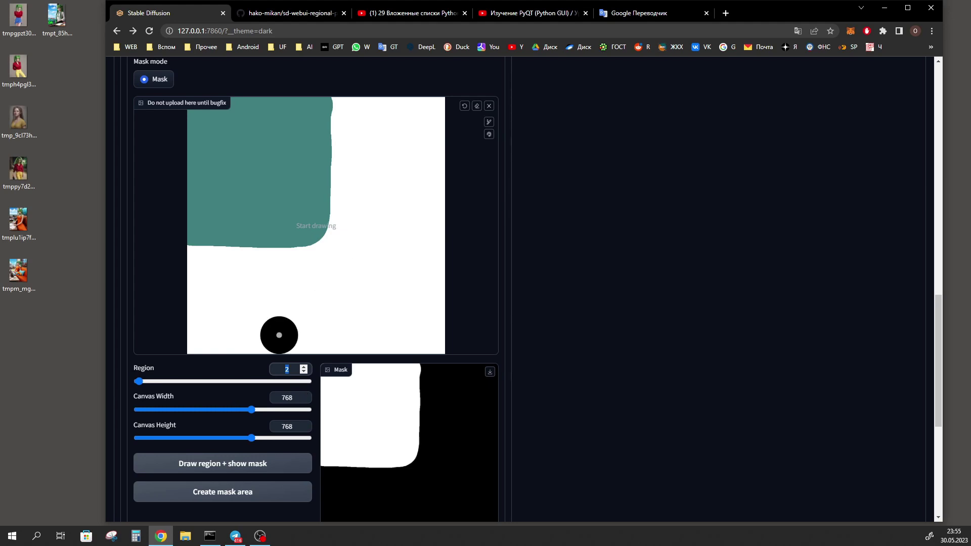
pyautogui.moveTo(340, 303)
pyautogui.mouseDown()
pyautogui.moveTo(357, 254)
pyautogui.moveTo(341, 101)
pyautogui.moveTo(337, 231)
pyautogui.moveTo(399, 228)
pyautogui.moveTo(436, 206)
pyautogui.moveTo(373, 158)
pyautogui.moveTo(404, 108)
pyautogui.mouseUp()
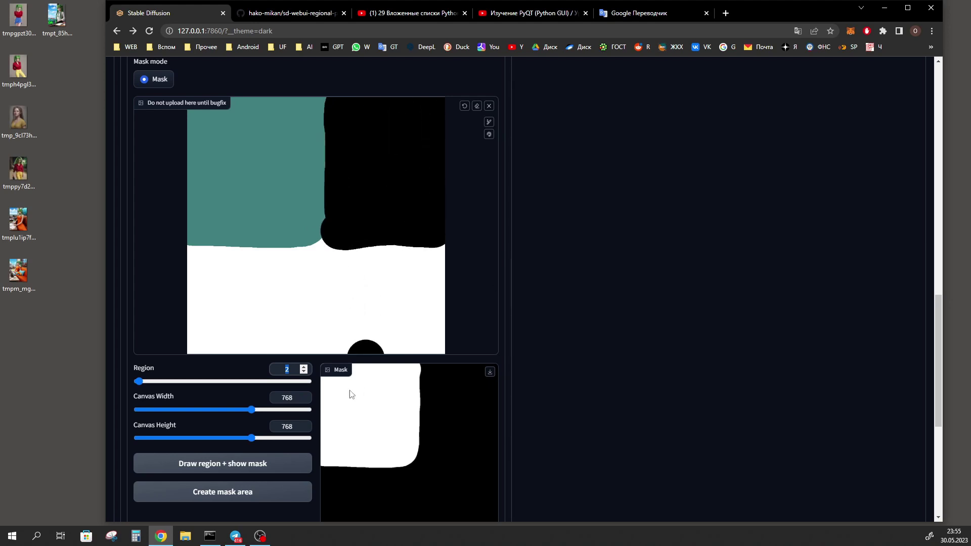
pyautogui.click(203, 469)
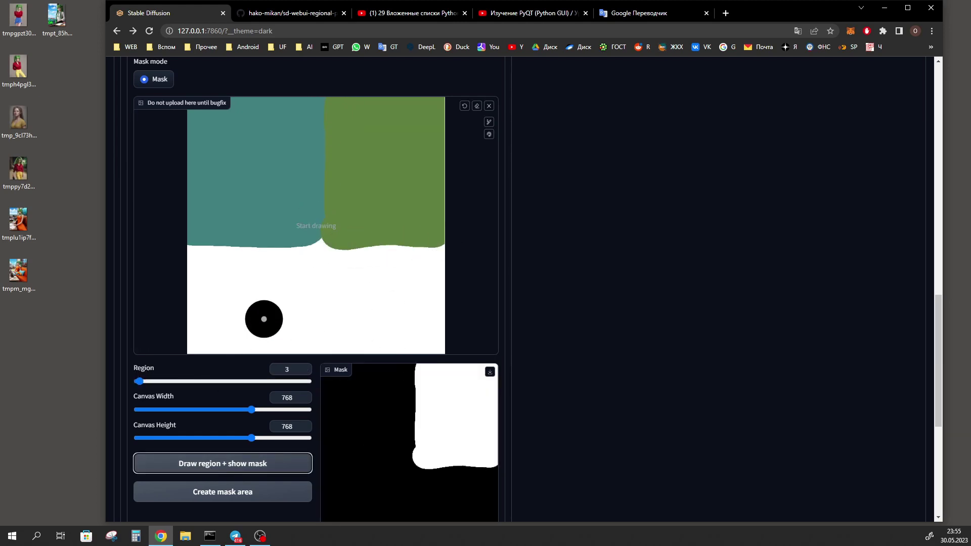
# - Paint and register mask region 3 over the canvas's lower-left quarter and region 4 over the lower-right quarter
pyautogui.moveTo(316, 246)
pyautogui.mouseDown()
pyautogui.moveTo(310, 347)
pyautogui.moveTo(190, 340)
pyautogui.moveTo(308, 256)
pyautogui.moveTo(253, 293)
pyautogui.mouseUp()
pyautogui.click(202, 462)
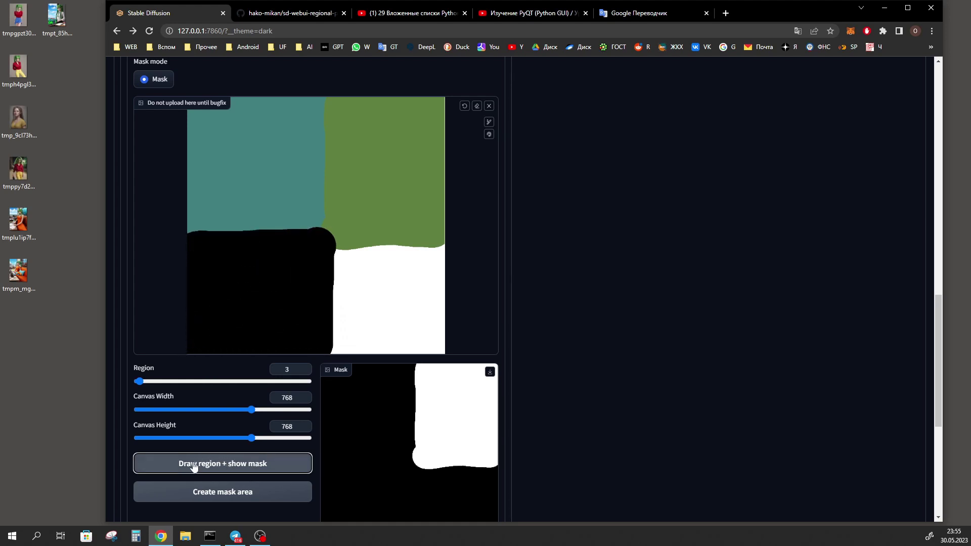
pyautogui.moveTo(336, 243)
pyautogui.mouseDown()
pyautogui.moveTo(429, 244)
pyautogui.moveTo(435, 337)
pyautogui.moveTo(372, 316)
pyautogui.mouseUp()
pyautogui.click(249, 464)
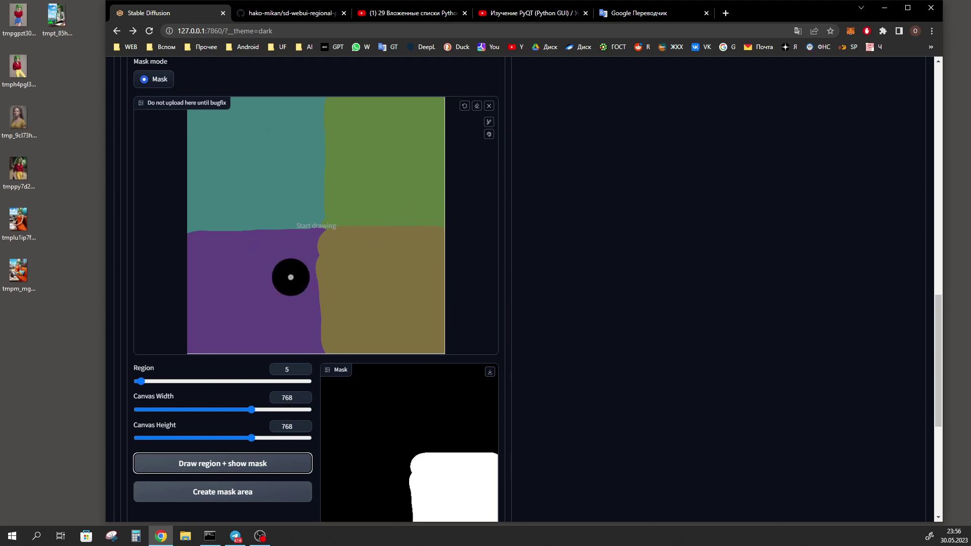
# - Set the active region to 1 and extend its mask with a vertical stroke along its right edge into region 2
pyautogui.doubleClick(286, 369)
pyautogui.write('1')
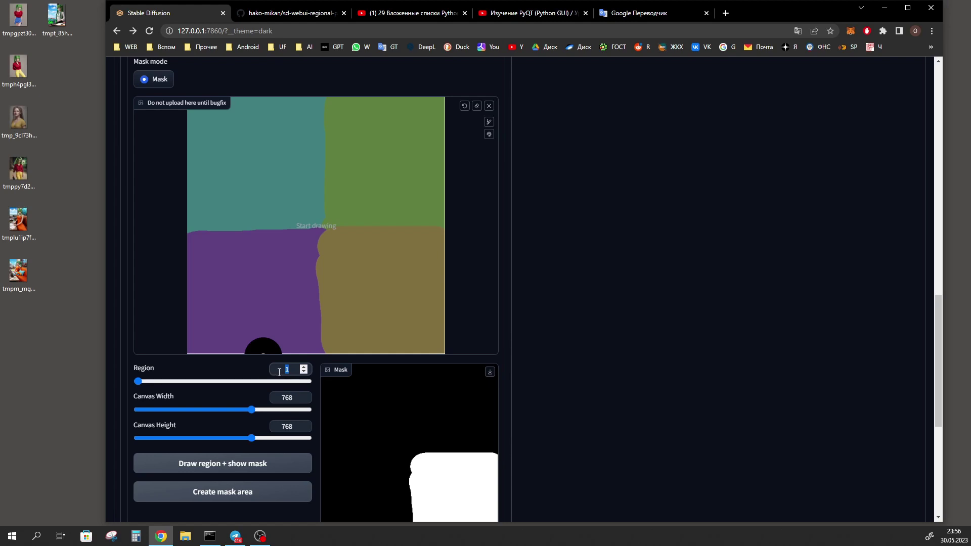
pyautogui.moveTo(338, 107); pyautogui.dragTo(330, 219)
pyautogui.click(438, 355)
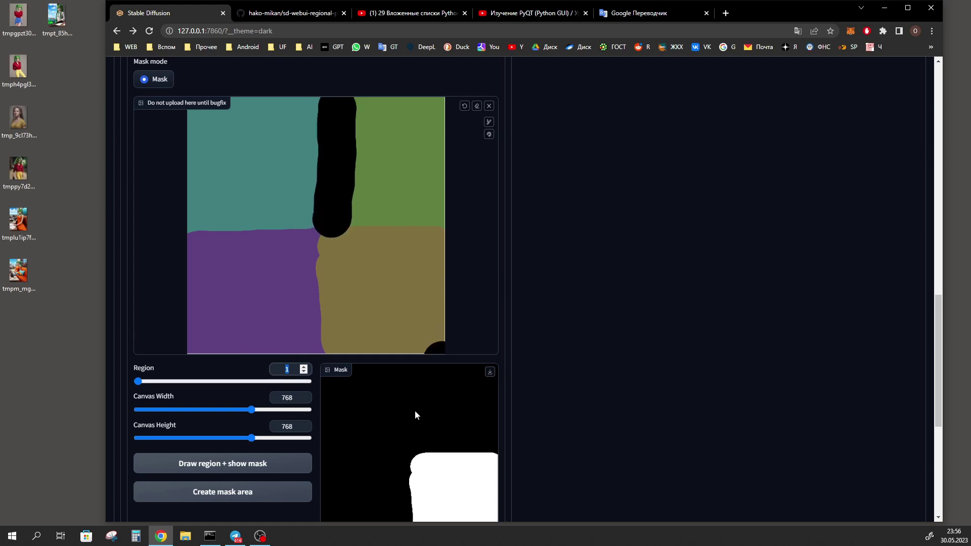
pyautogui.click(196, 467)
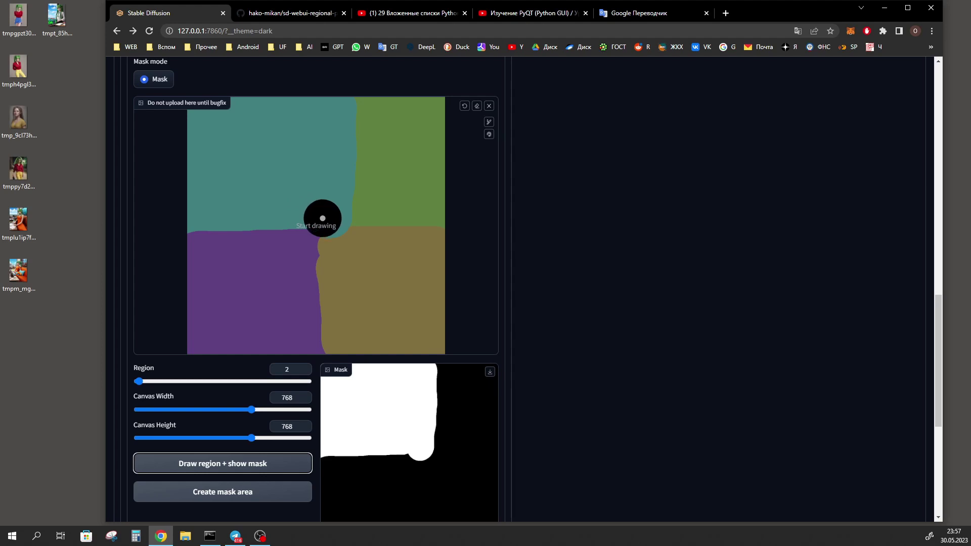
# - Remove the common style line "Pixar's cartoon style BREAK" from the prompt
pyautogui.scroll(2, 322, 218)
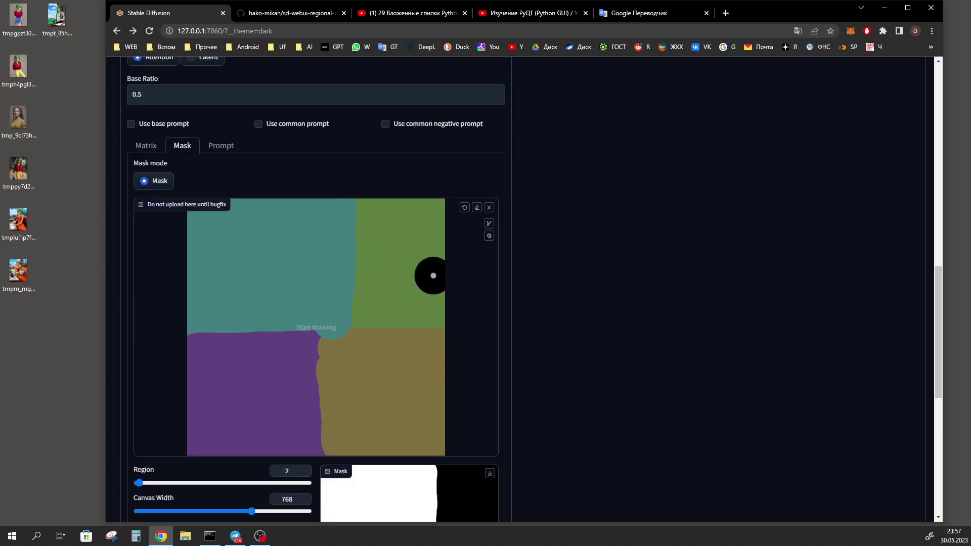
pyautogui.click(145, 146)
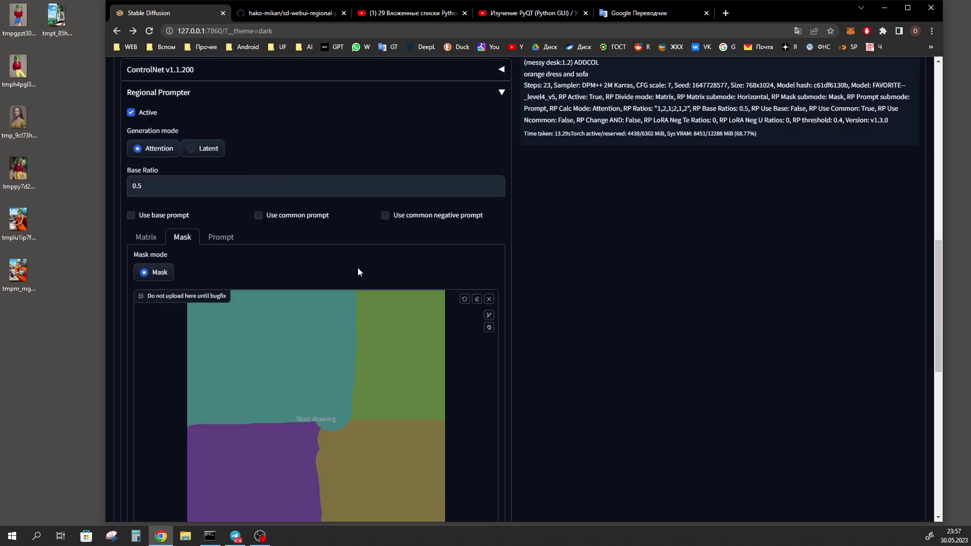
pyautogui.scroll(15, 357, 271)
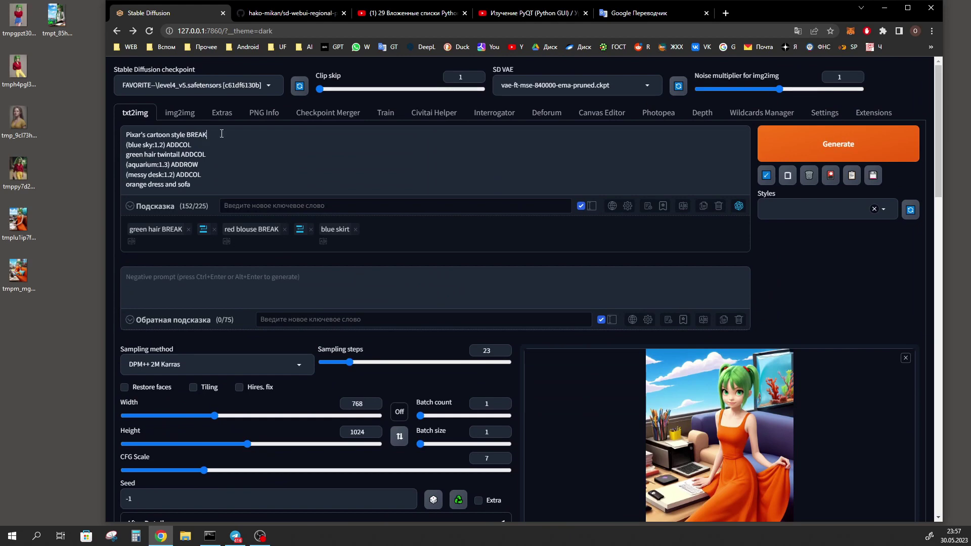
pyautogui.moveTo(223, 133); pyautogui.dragTo(119, 138)
pyautogui.rightClick(139, 139)
pyautogui.click(205, 163)
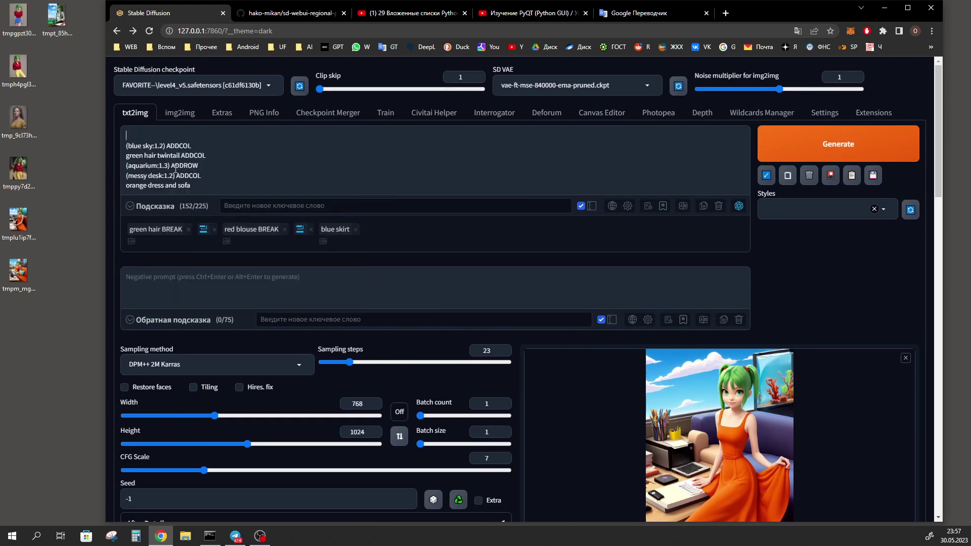
# - Check the painted mask regions against the ADDCOL/ADDROW prompt and generate an image from the mask
pyautogui.scroll(-15, 207, 137)
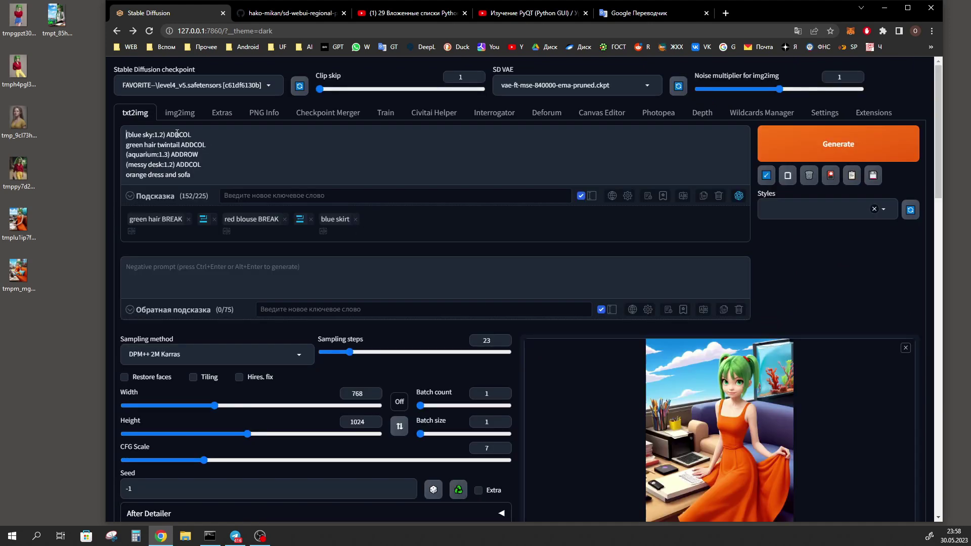
pyautogui.moveTo(193, 134); pyautogui.dragTo(173, 137)
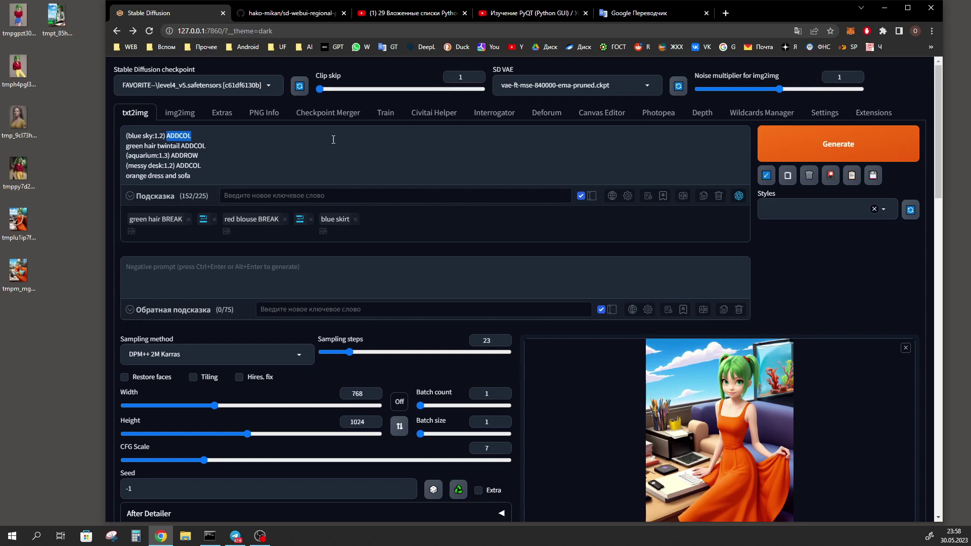
pyautogui.click(806, 145)
# - Compare the prompt parts from "blue sky" to "orange dress and sofa" with the painted mask regions and the generated image
pyautogui.scroll(-1, 216, 108)
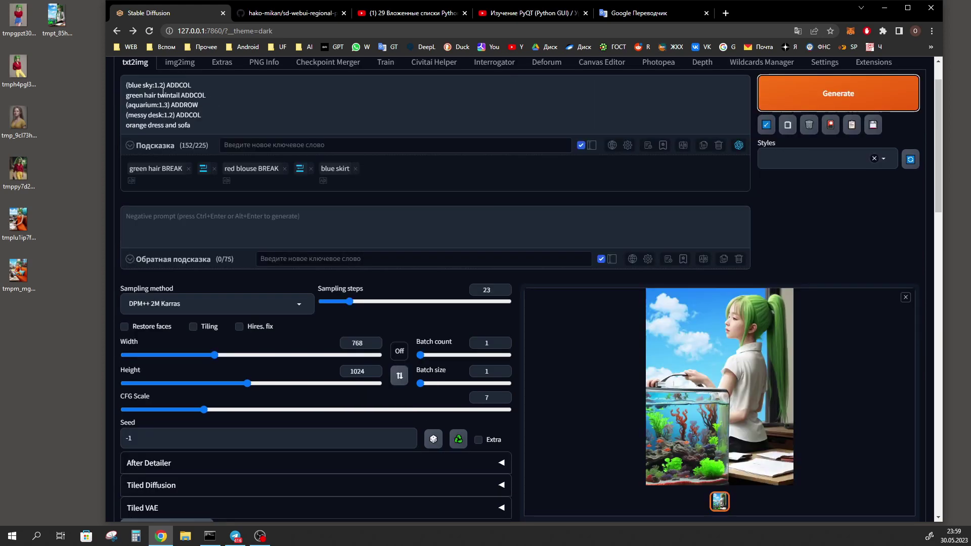
pyautogui.moveTo(126, 85); pyautogui.dragTo(152, 84)
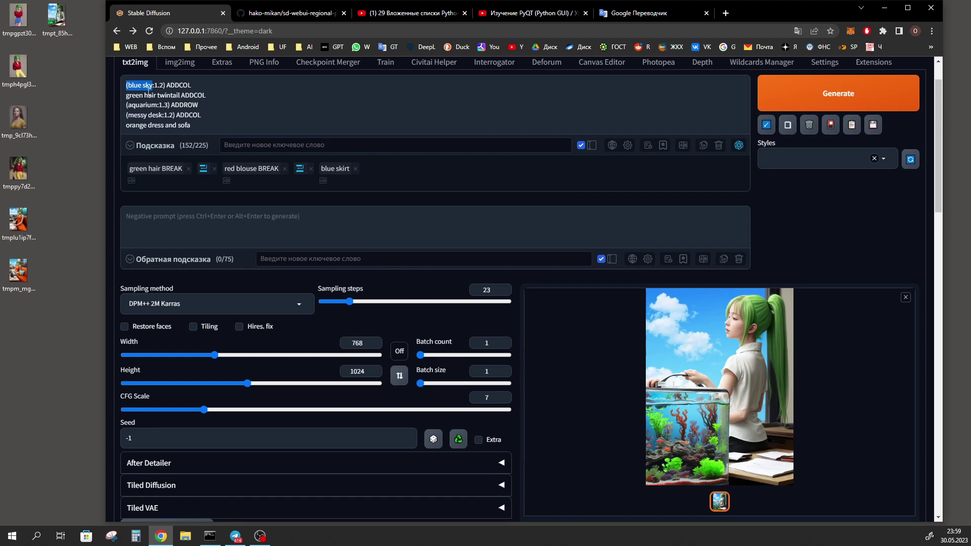
pyautogui.click(127, 85)
pyautogui.scroll(-15, 478, 304)
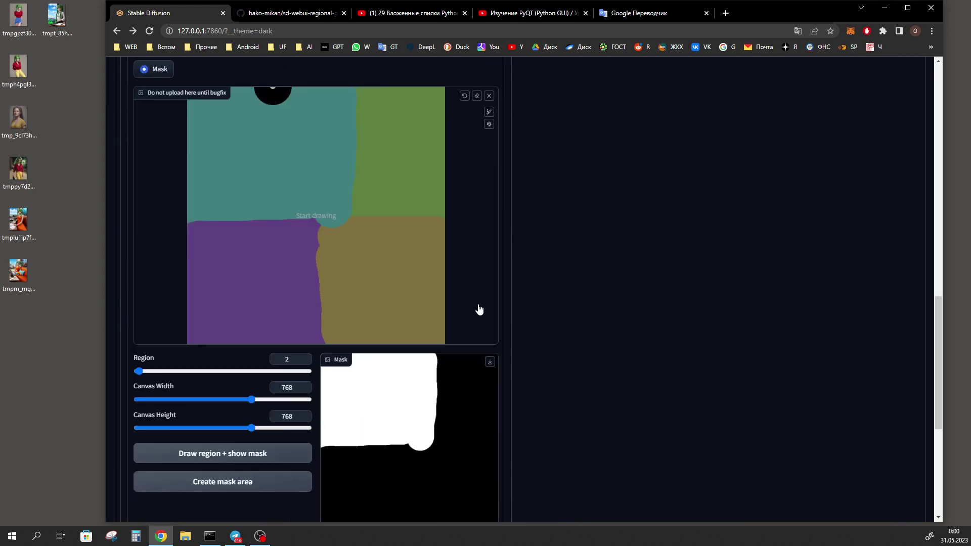
pyautogui.scroll(1, 348, 340)
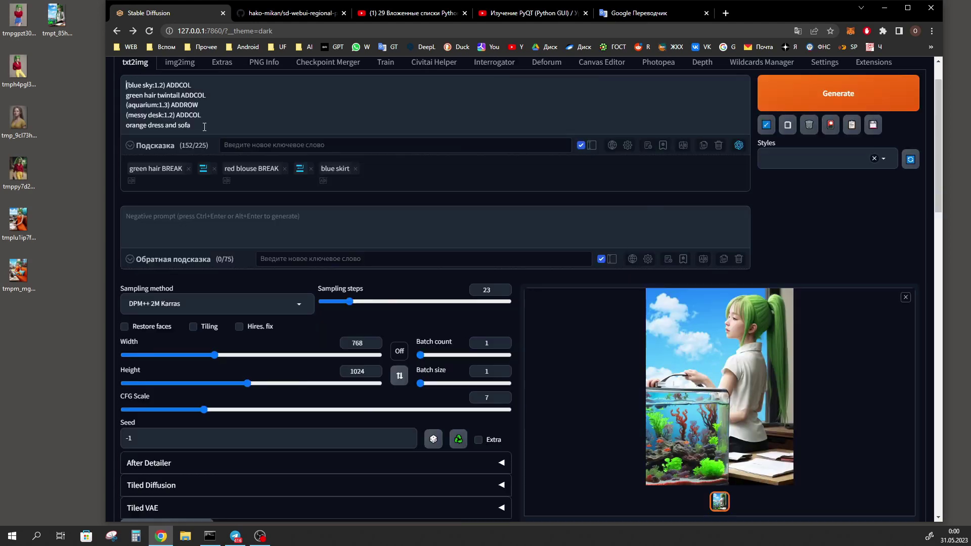
pyautogui.moveTo(187, 128); pyautogui.dragTo(115, 133)
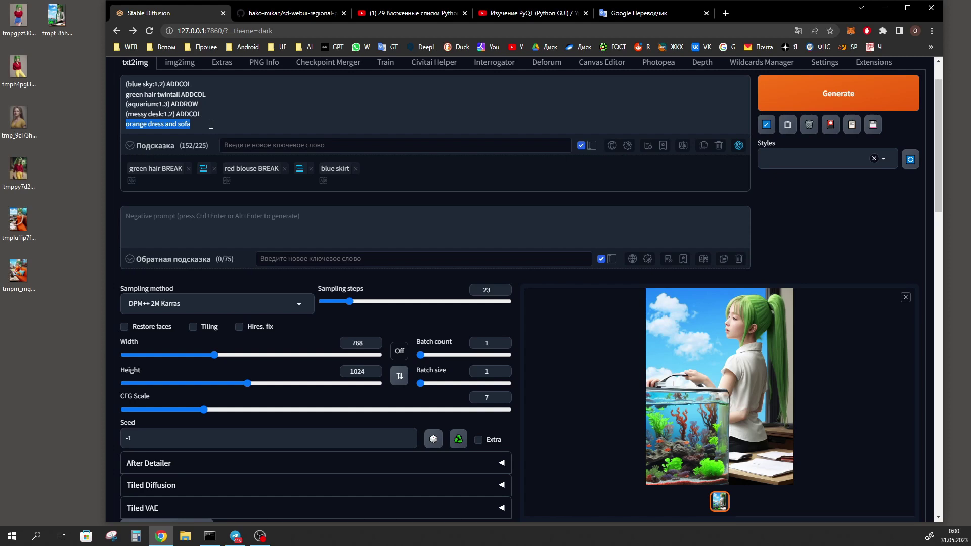
# - Compare the "aquarium:1.3" prompt part with the generated image, and review the painted mask regions and the mask upload area
pyautogui.moveTo(170, 103); pyautogui.dragTo(128, 104)
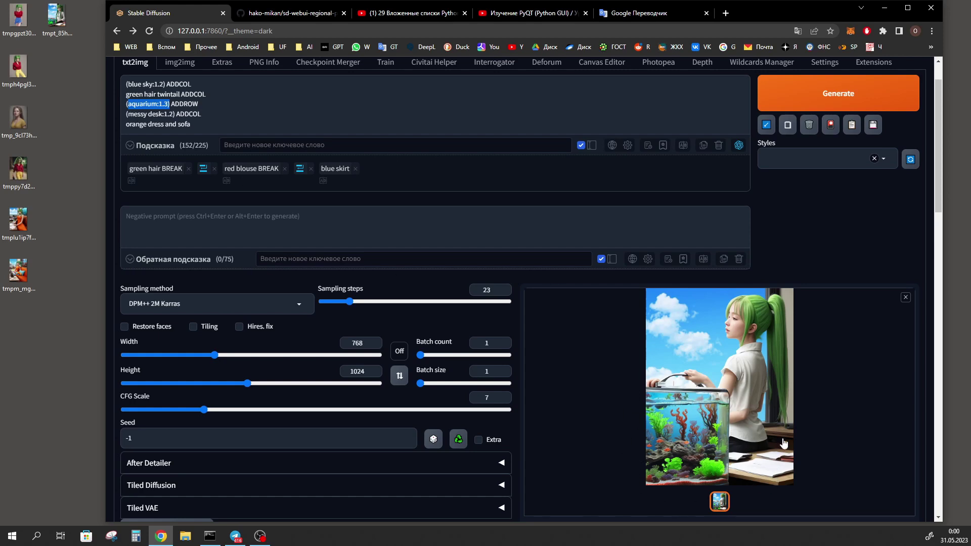
pyautogui.scroll(-8, 788, 471)
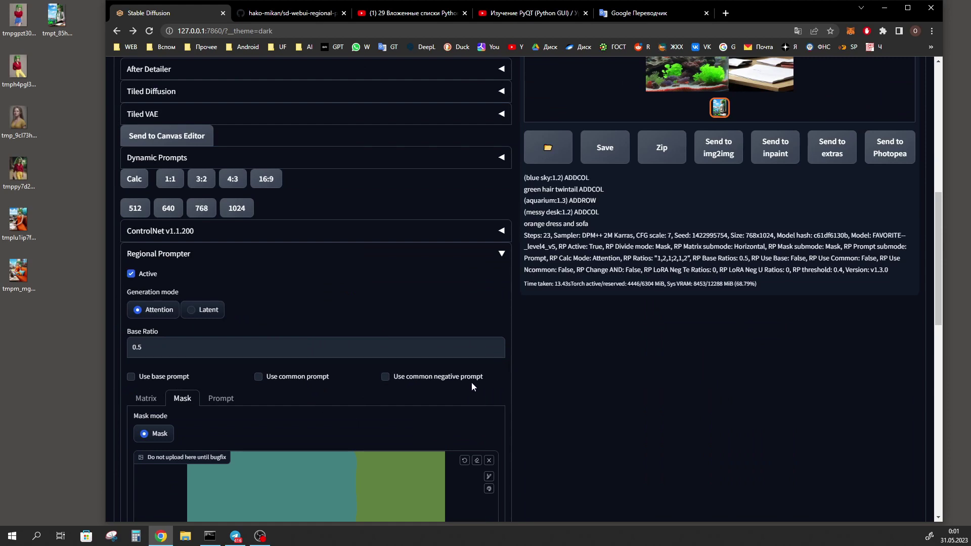
pyautogui.scroll(-10, 465, 391)
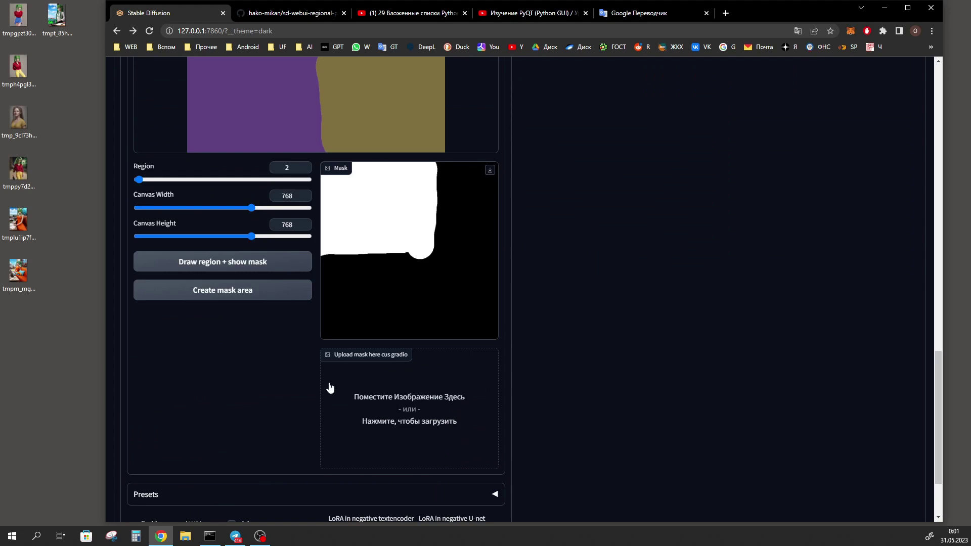
pyautogui.scroll(4, 385, 463)
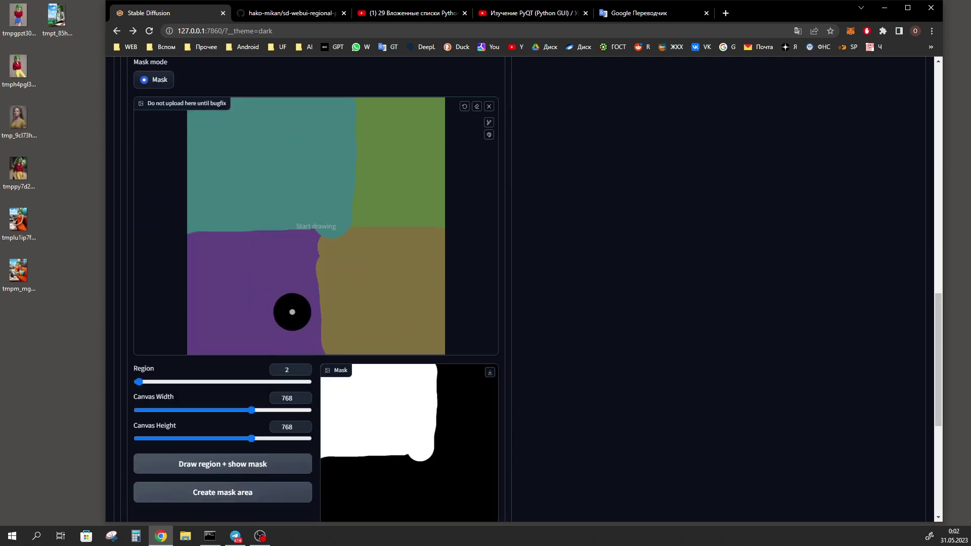
pyautogui.scroll(-6, 184, 330)
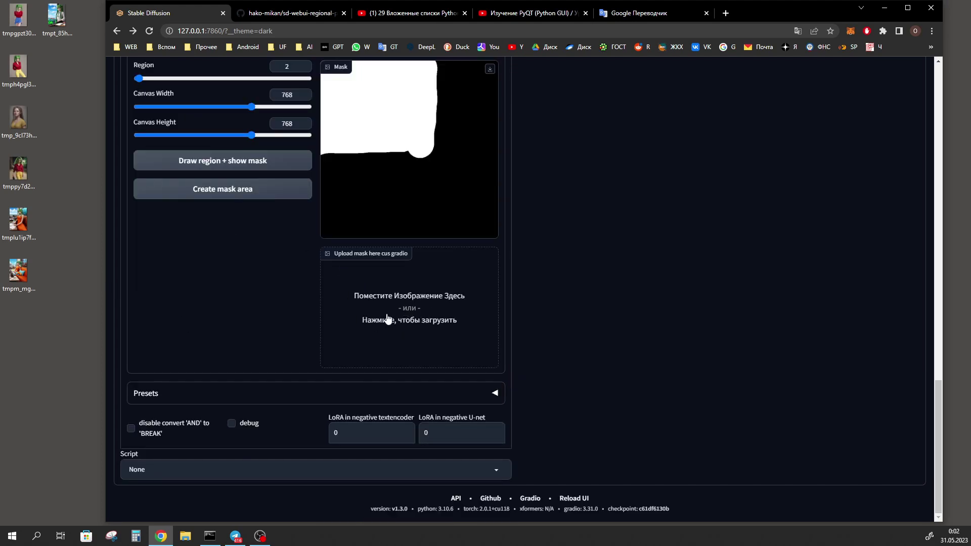
pyautogui.scroll(7, 387, 318)
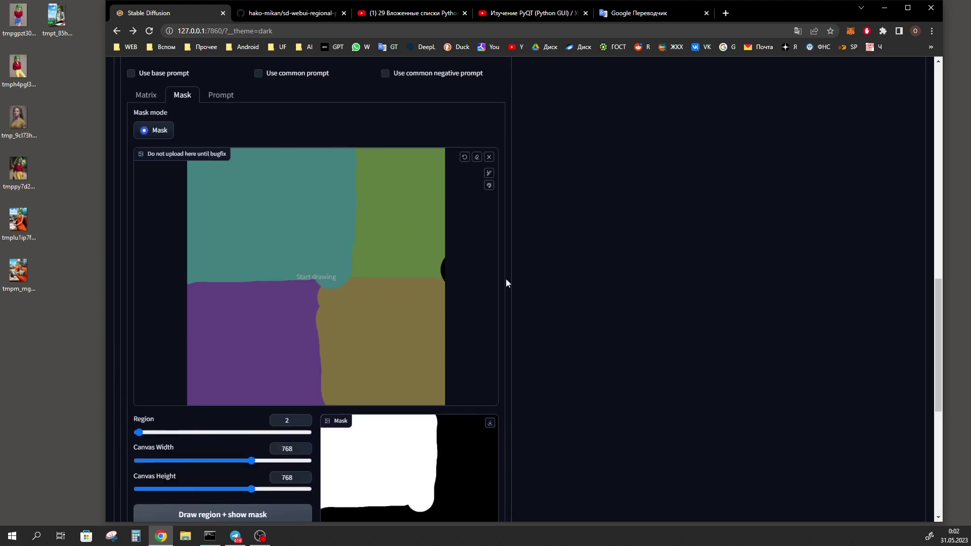
# - Expand Regional Prompter's presets section and look through the list of available presets
pyautogui.scroll(-7, 505, 282)
pyautogui.click(495, 395)
pyautogui.scroll(-2, 482, 367)
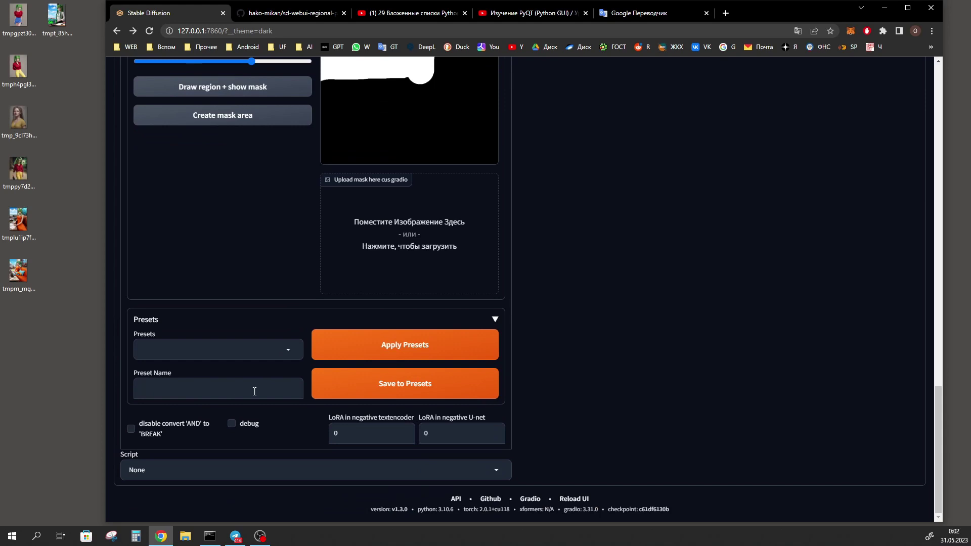
pyautogui.click(252, 353)
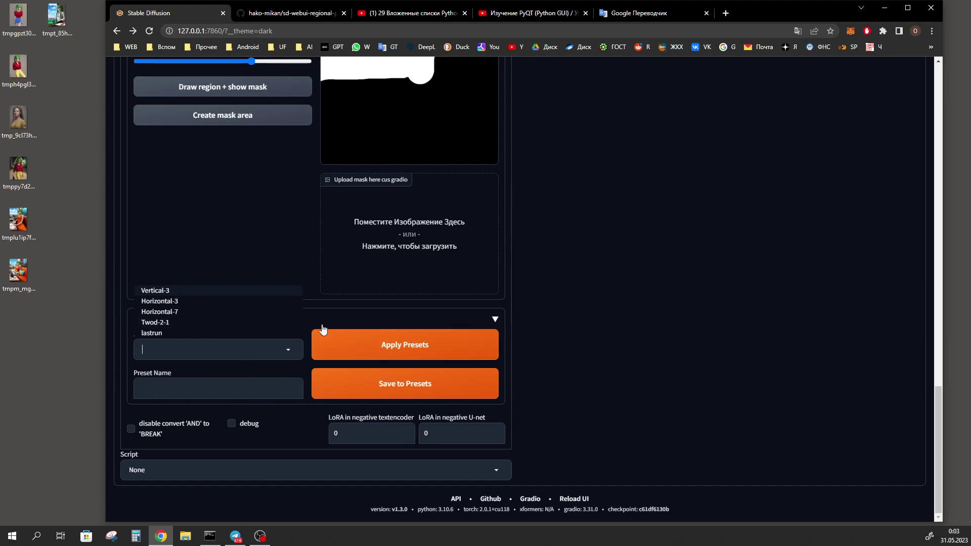
pyautogui.scroll(15, 674, 342)
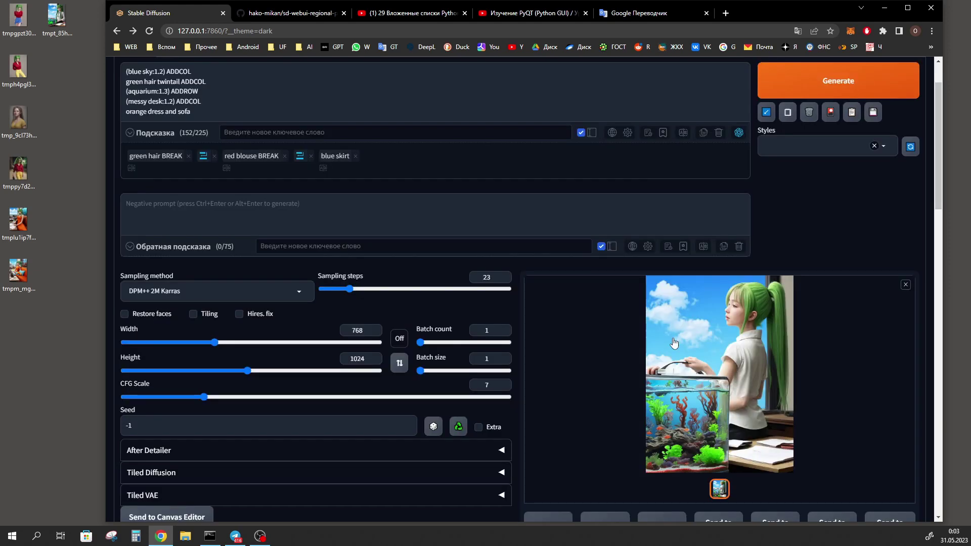